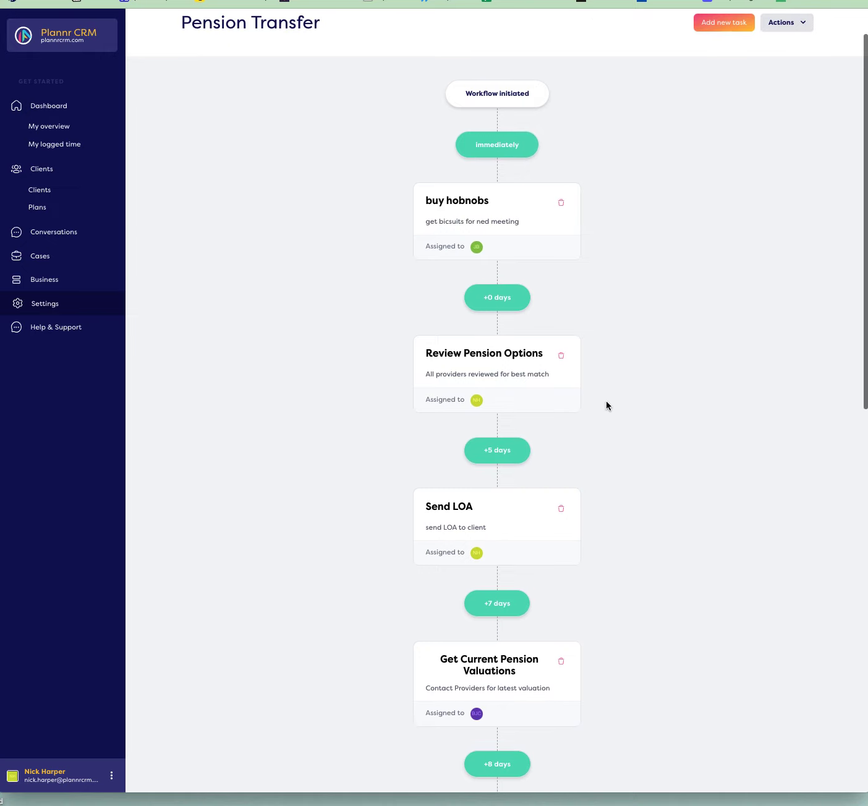
scroll(605, 406, "up", 10)
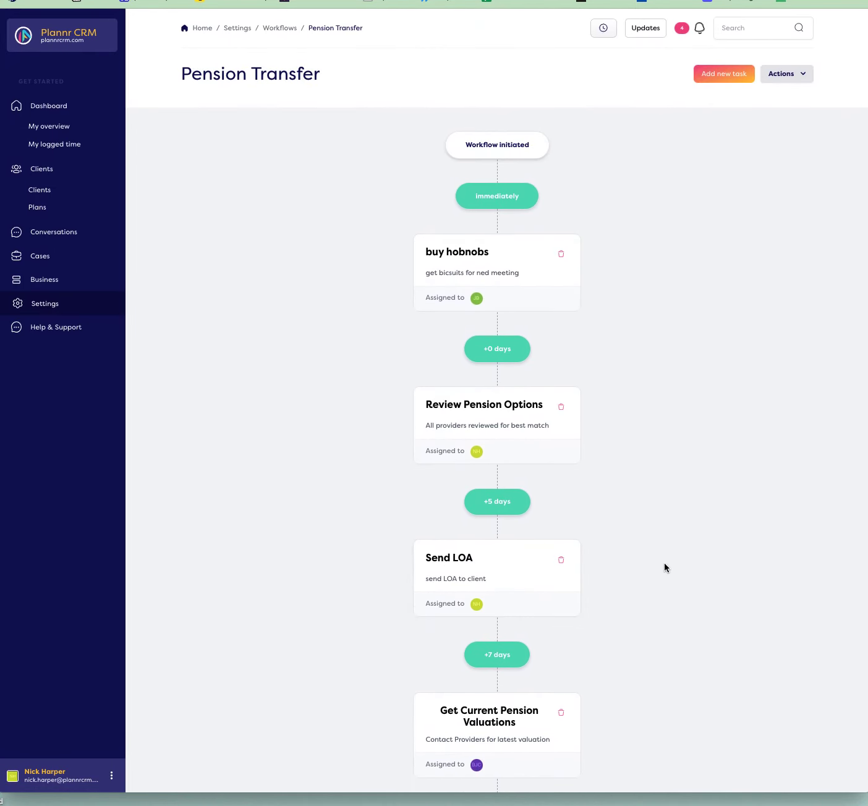
scroll(664, 563, "down", 4)
scroll(592, 484, "down", 3)
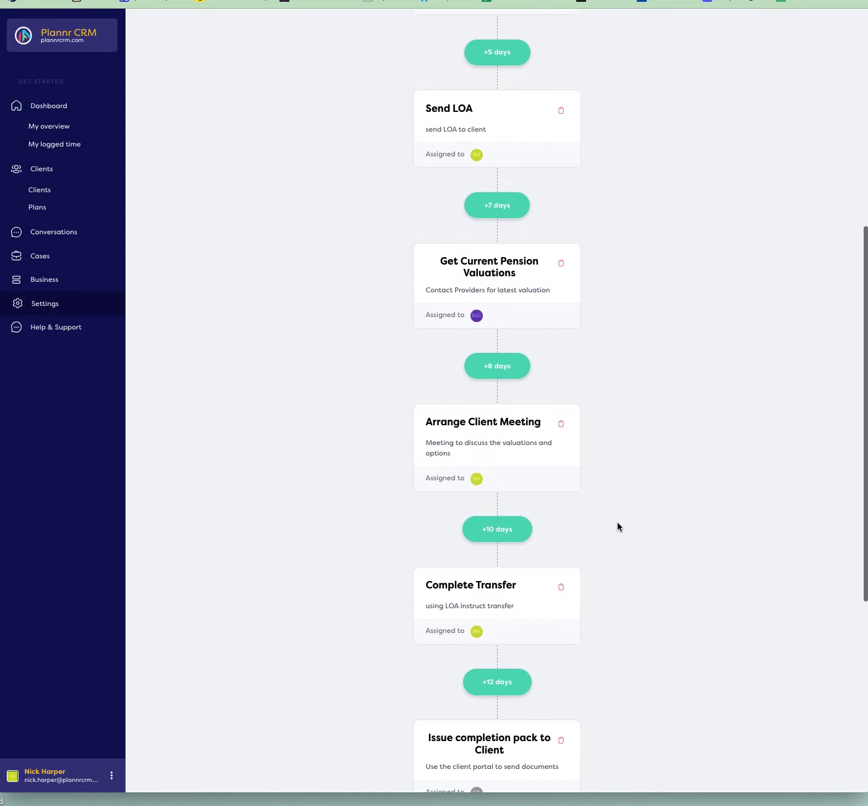
scroll(618, 522, "up", 7)
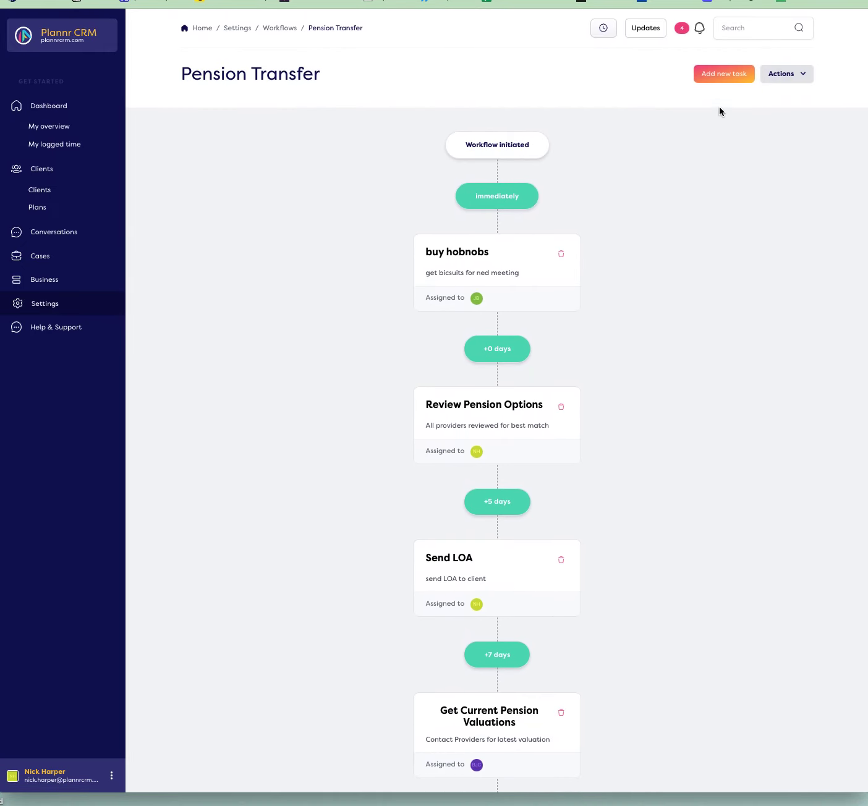
Create a new workflow named "Metting Preparation" from the workflows list
left_click(278, 29)
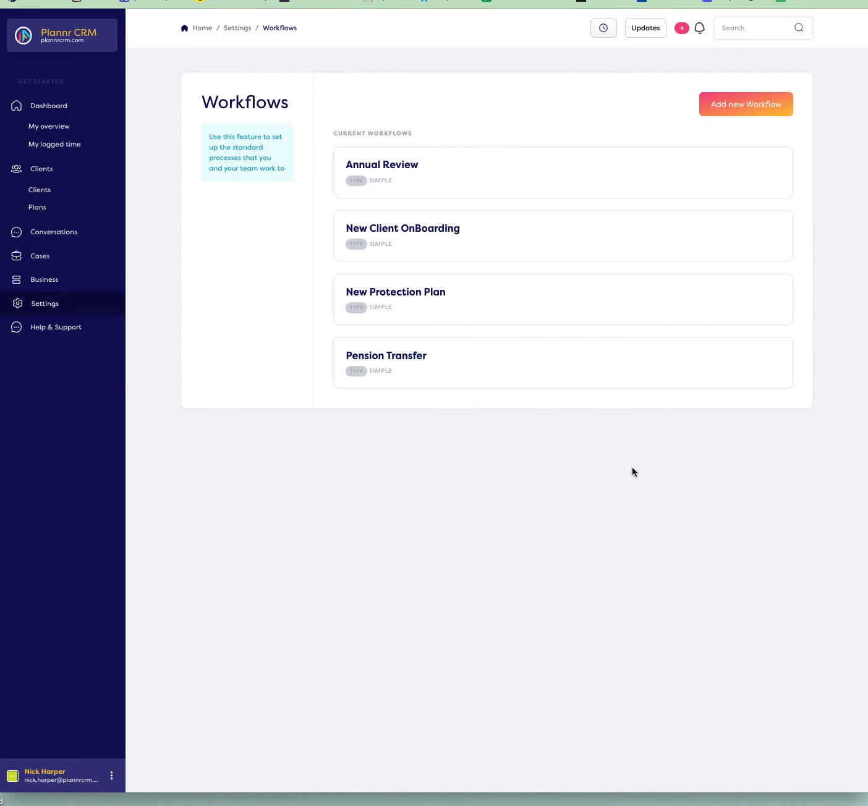
left_click(727, 102)
left_click(691, 126)
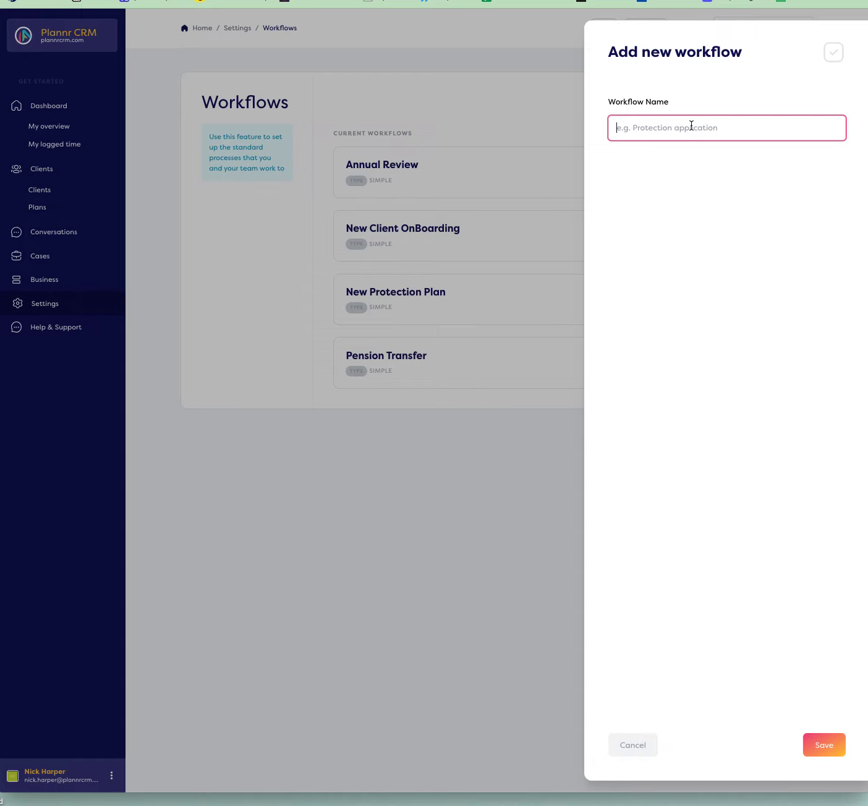
type("Metting P")
type("repe")
type("o")
type("ation")
left_click(825, 744)
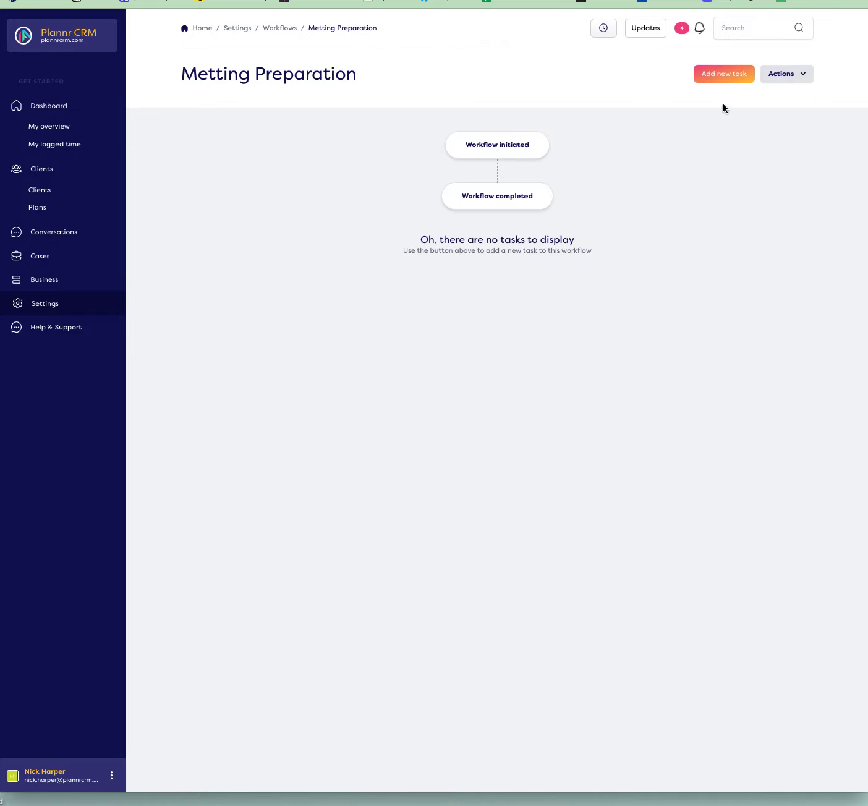
Start a new workflow task and name it "Send dates to client for agreement"
left_click(724, 74)
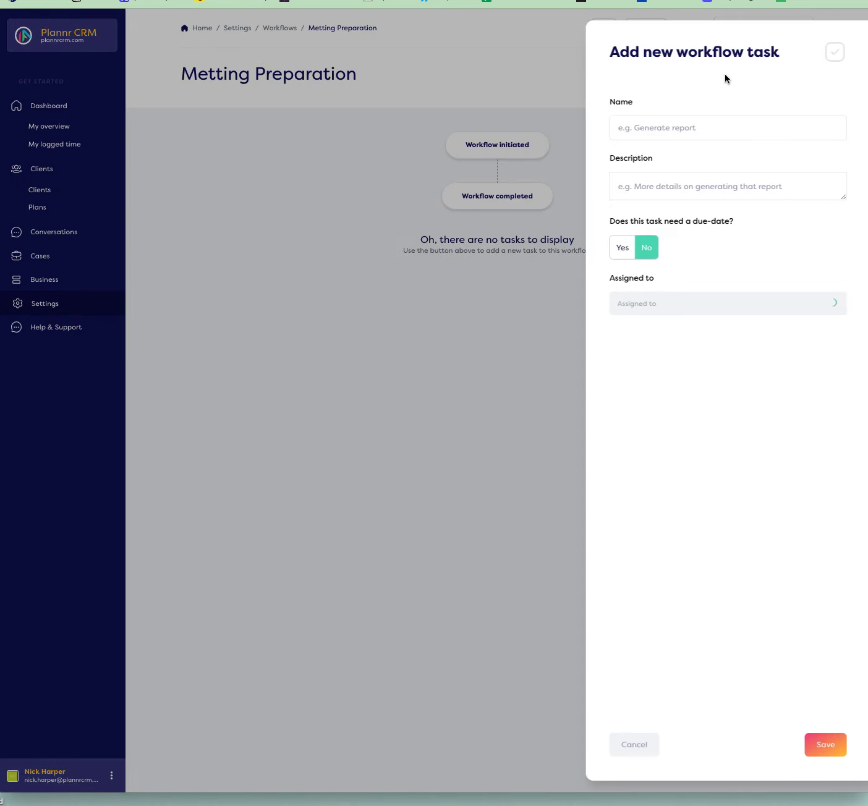
left_click(688, 122)
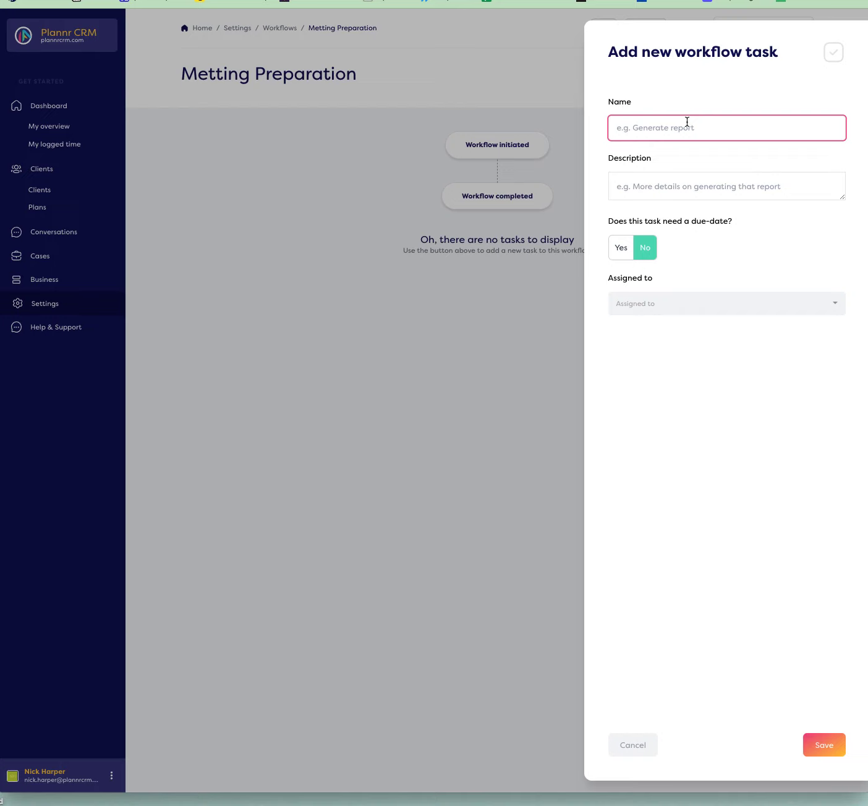
type("Sned d")
type("ates to client")
type(" for agreement")
left_click(629, 128)
key("BackSpace")
key("BackSpace")
type("en")
Describe the task as "get dates that are available" and give it a due date delay of 1 day after creation
left_click(646, 184)
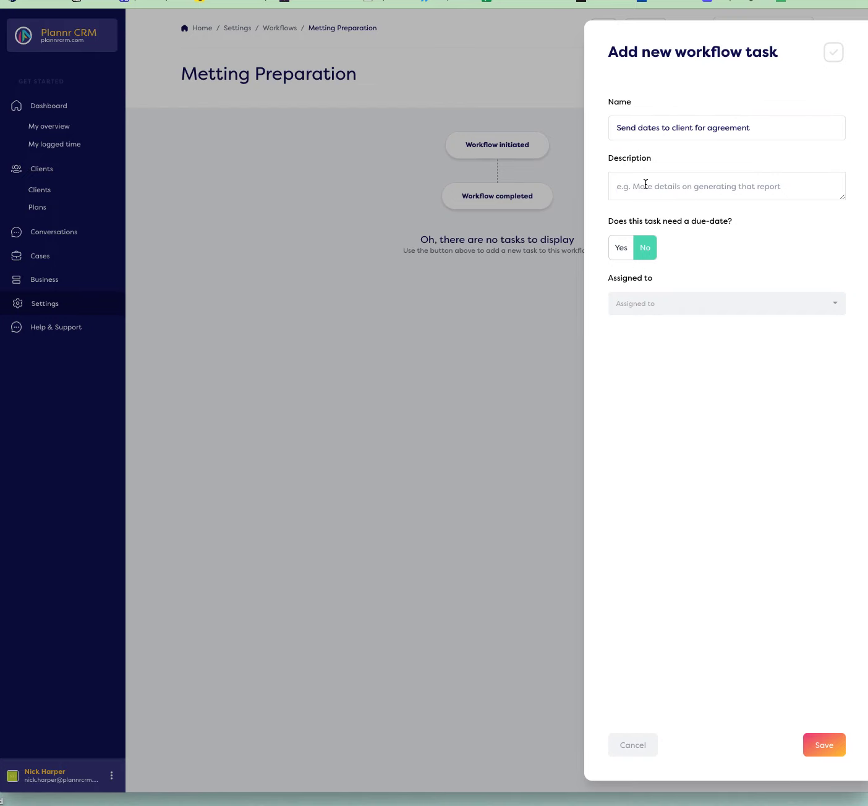
type("get dates that are vailable")
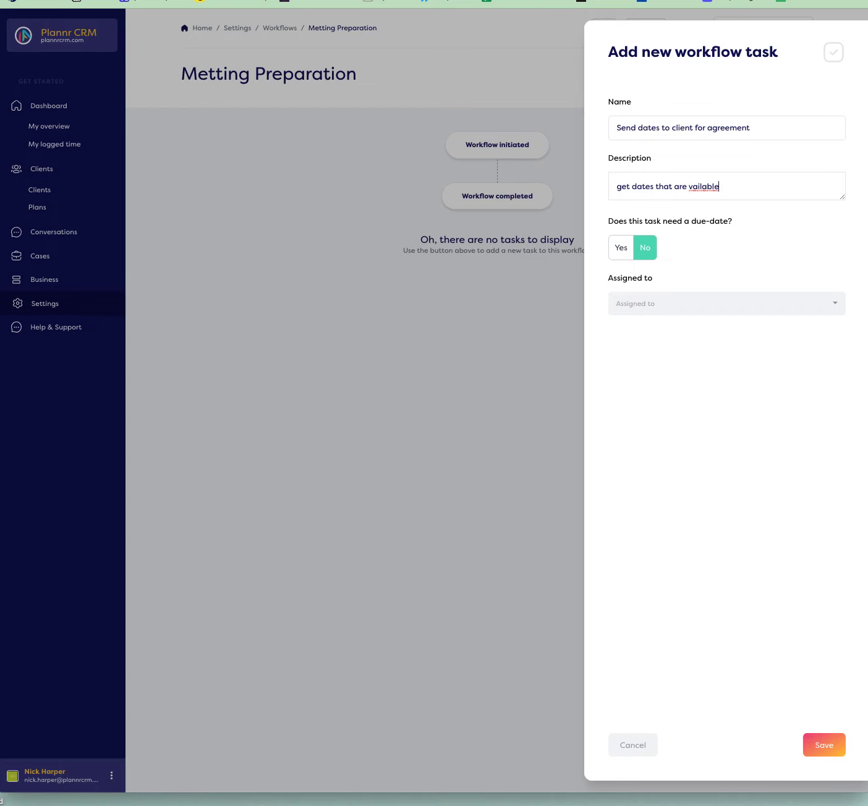
left_click(691, 185)
type("a")
left_click(620, 252)
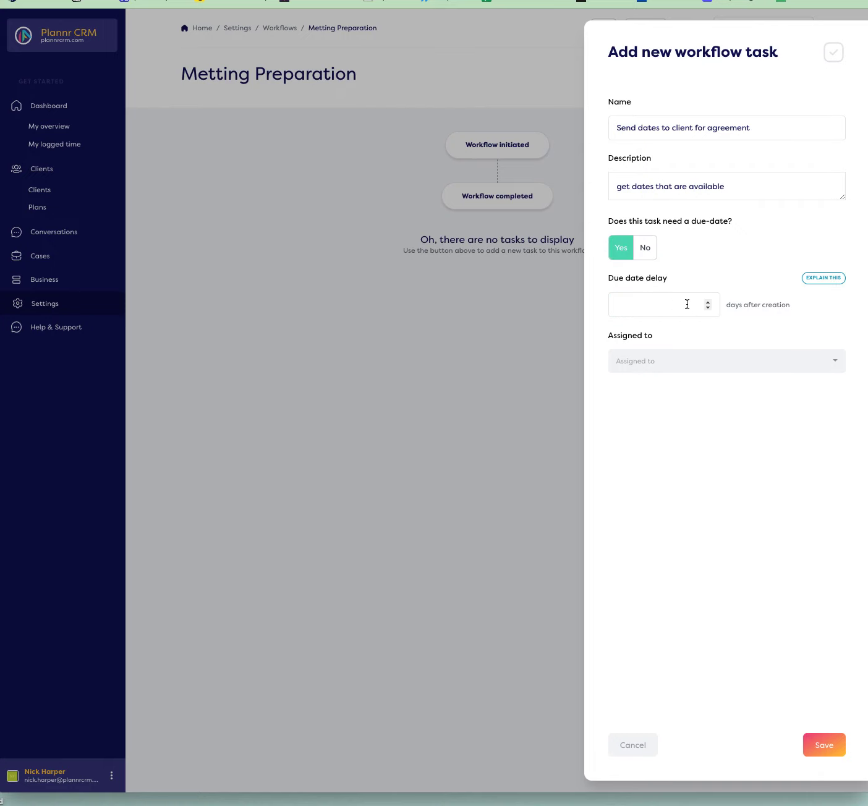
left_click(687, 304)
type("1")
Assign the date-agreement task to the signed-in employee and save it
left_click(769, 365)
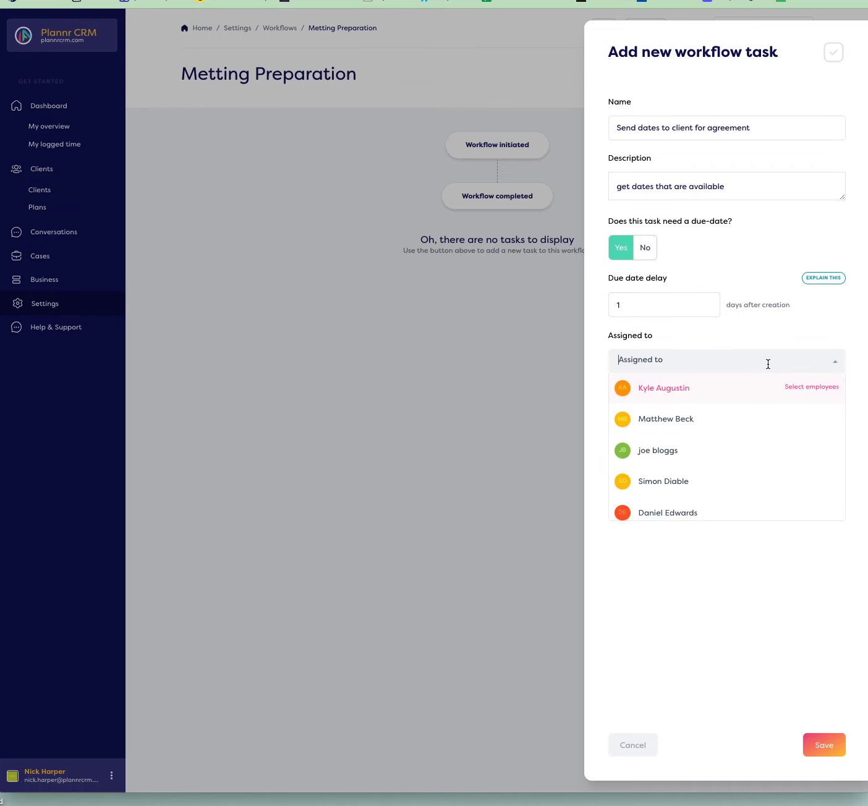
scroll(739, 492, "down", 5)
scroll(739, 492, "up", 1)
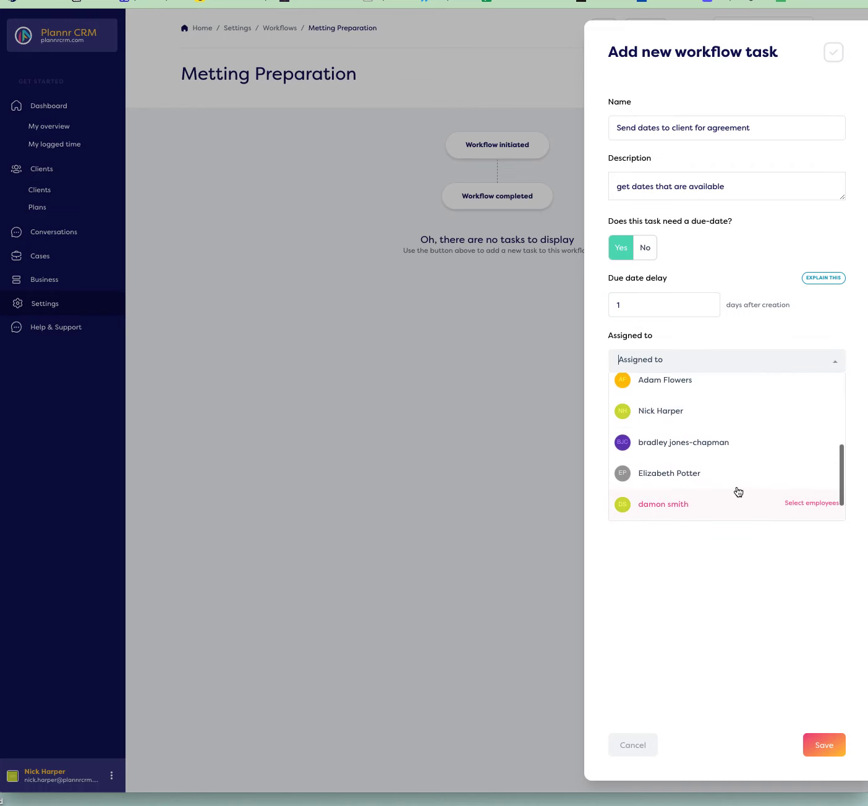
left_click(713, 421)
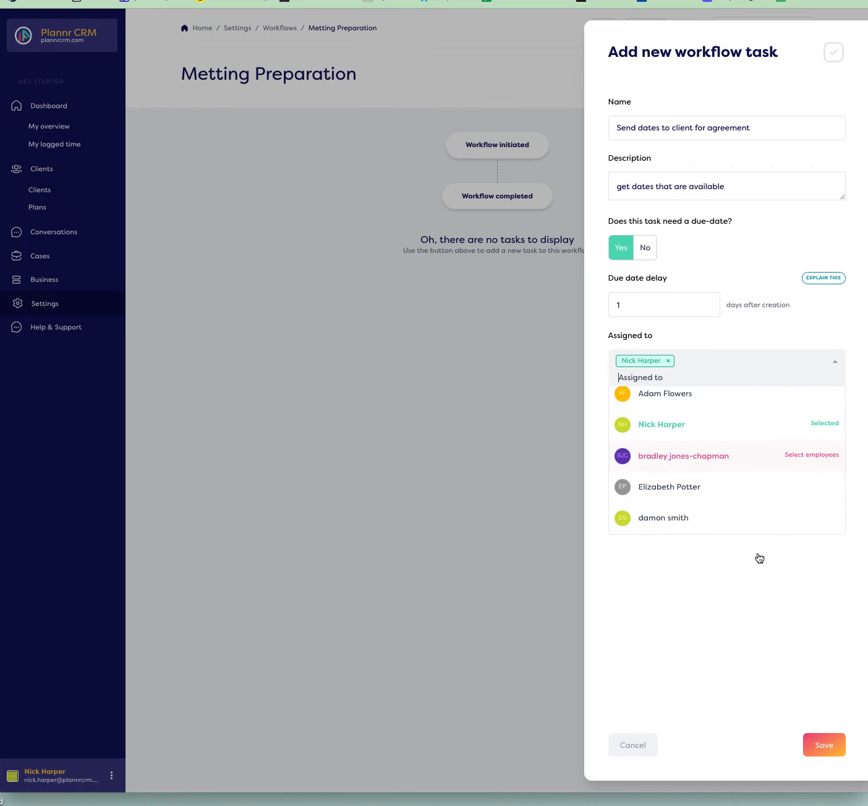
left_click(836, 754)
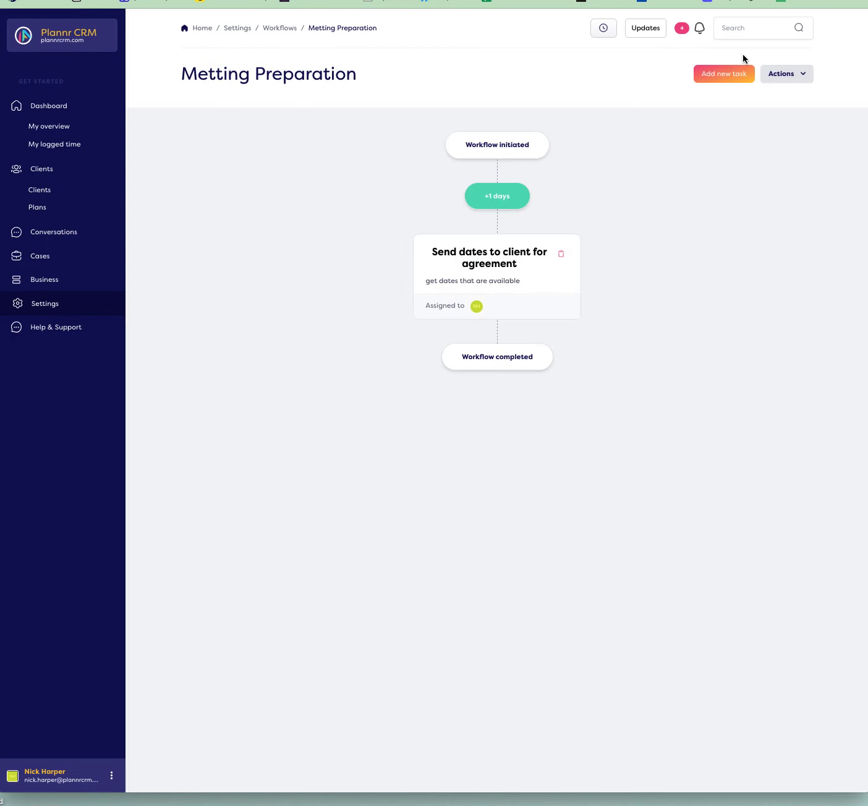
Start another task named "Book meeting room" with the description "check with the central diary and book room"
left_click(724, 71)
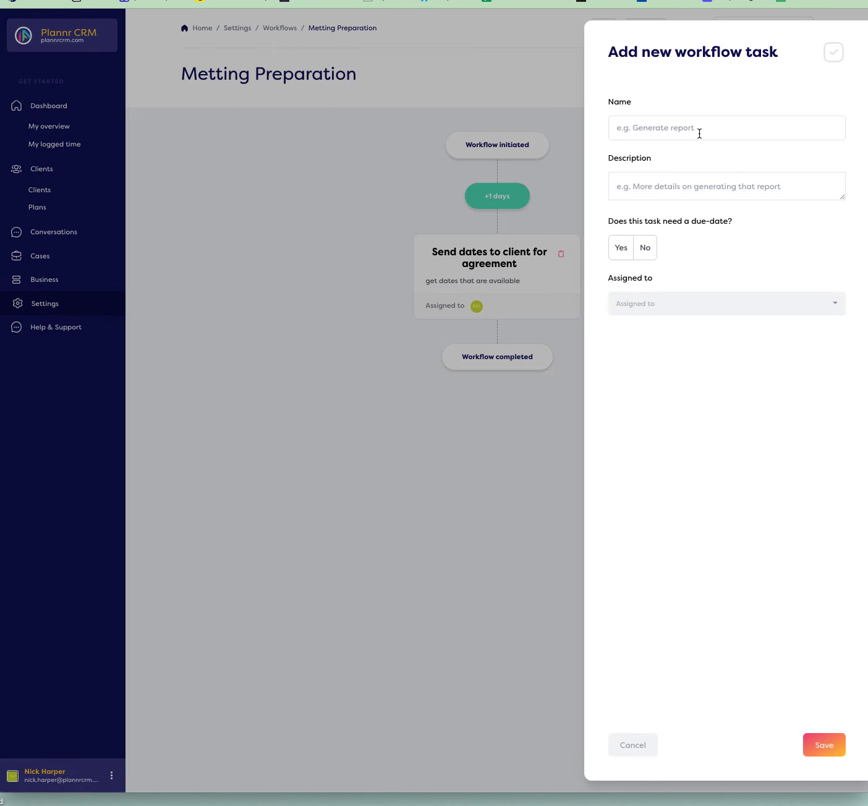
left_click(699, 131)
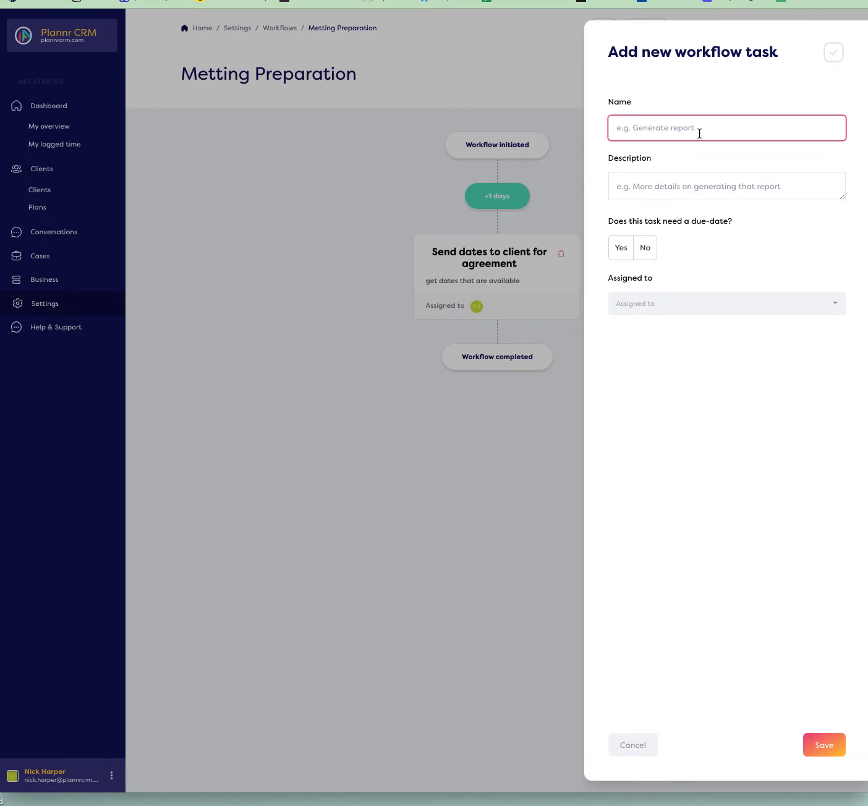
type("Book meeting room")
left_click(680, 193)
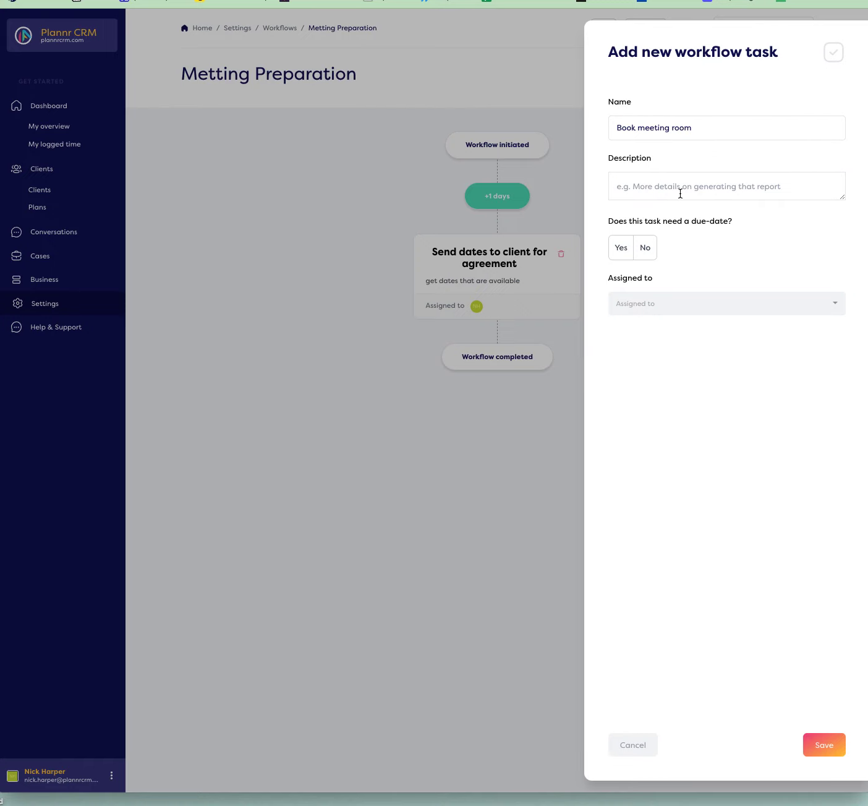
type("check with the central diary and b")
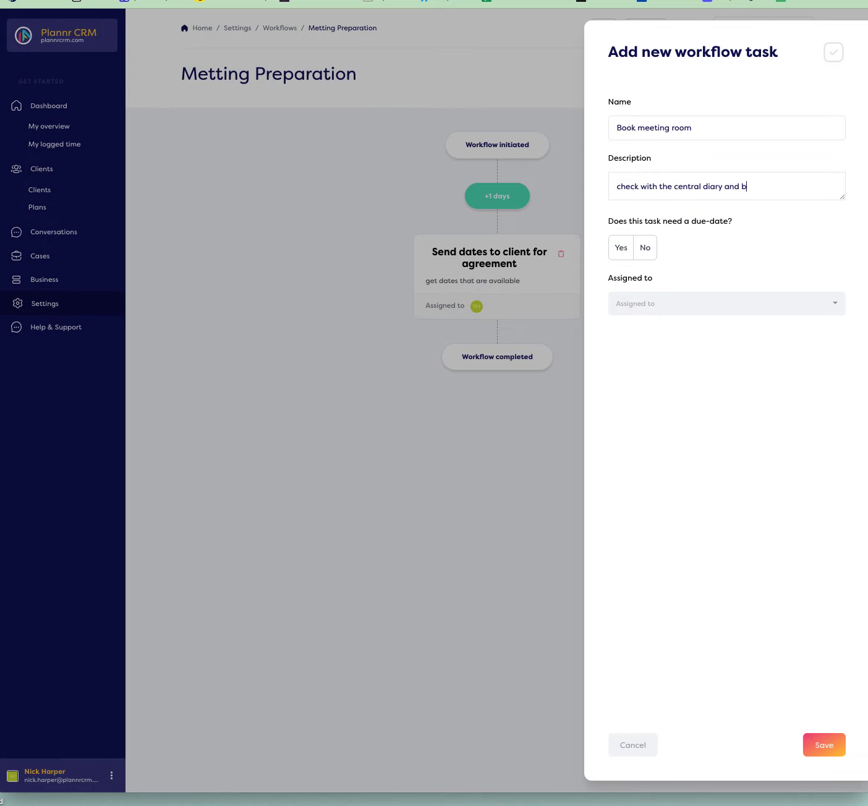
type("ook room")
Set the meeting room task to need no due date, and save it assigned to the employee listed just before the signed-in one
left_click(646, 251)
left_click(619, 250)
left_click(644, 250)
left_click(683, 305)
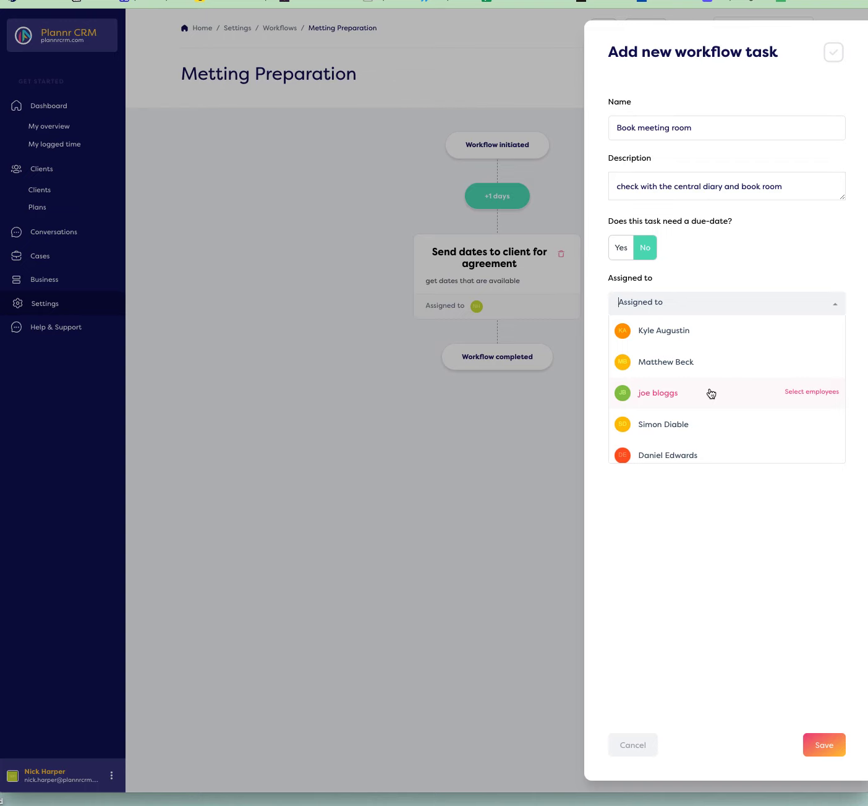
scroll(711, 394, "down", 3)
left_click(709, 409)
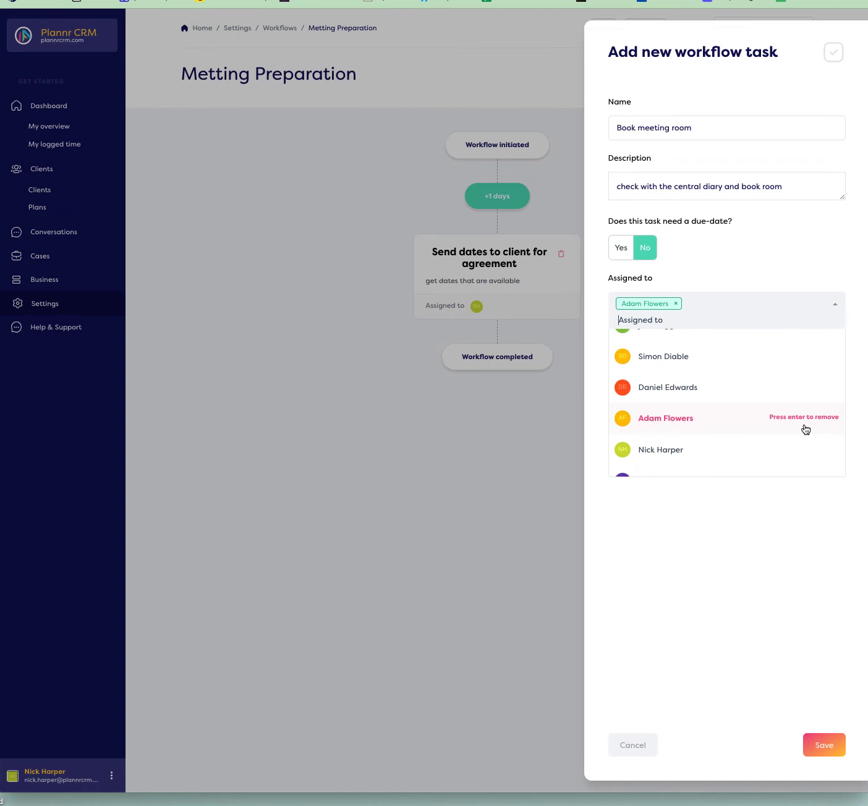
left_click(826, 746)
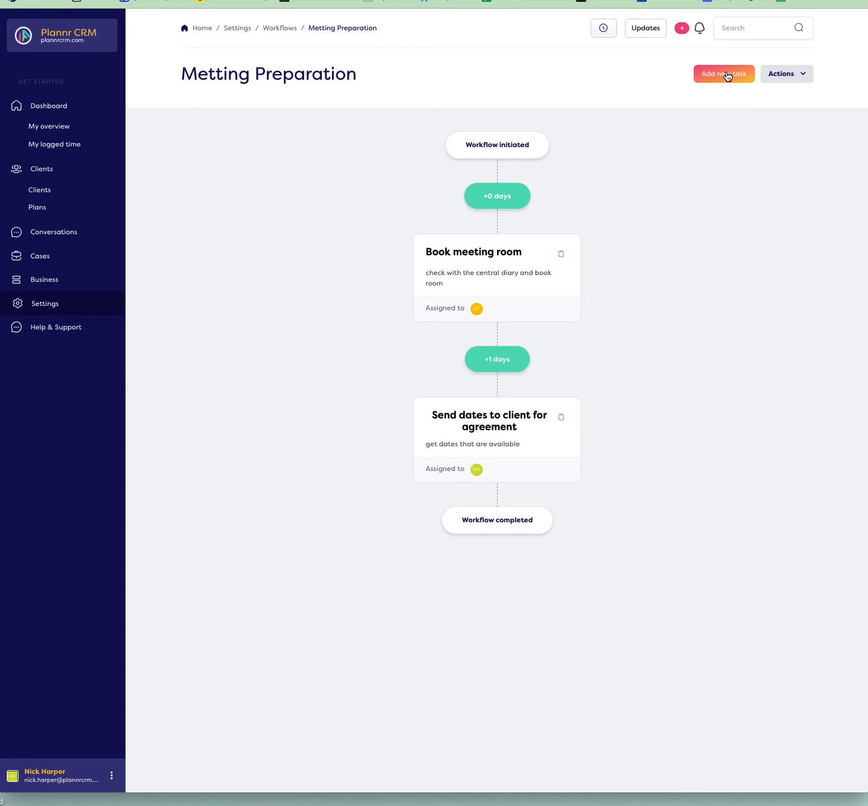
Start a third task named "Get tea and biscuits organised" with the description "make sure they are waht the clients like"
left_click(726, 73)
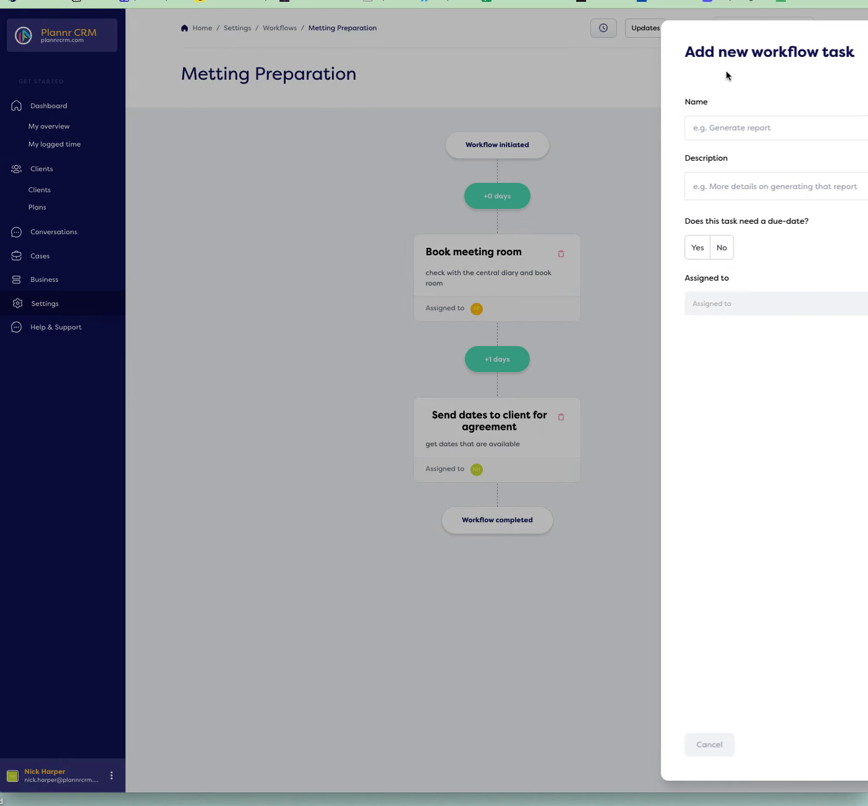
left_click(710, 125)
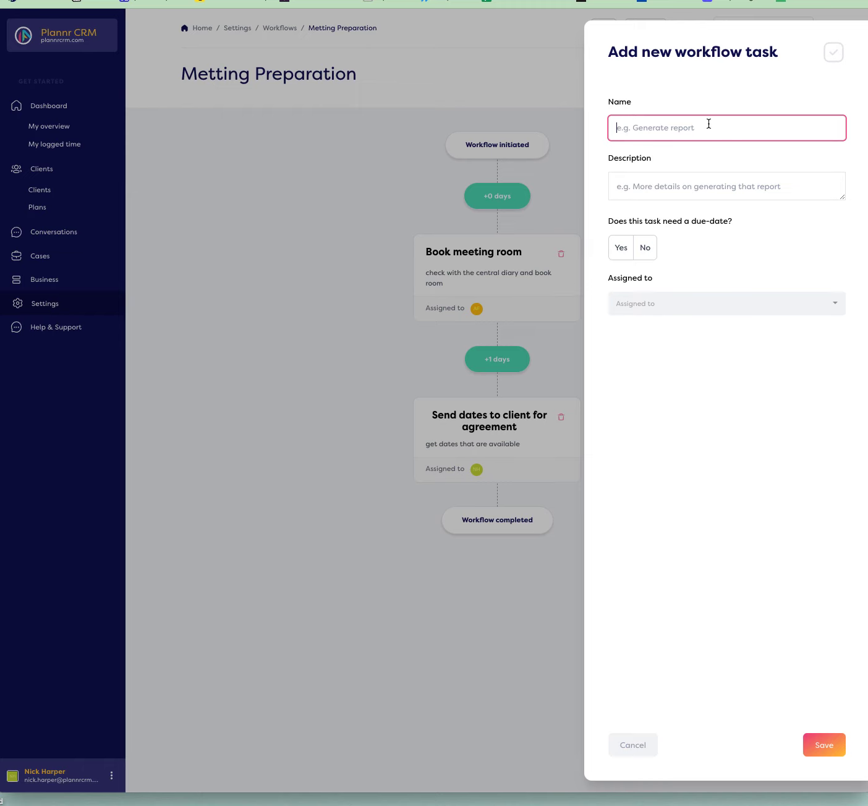
type("Get tea and biscuits organised")
left_click(646, 179)
type("make")
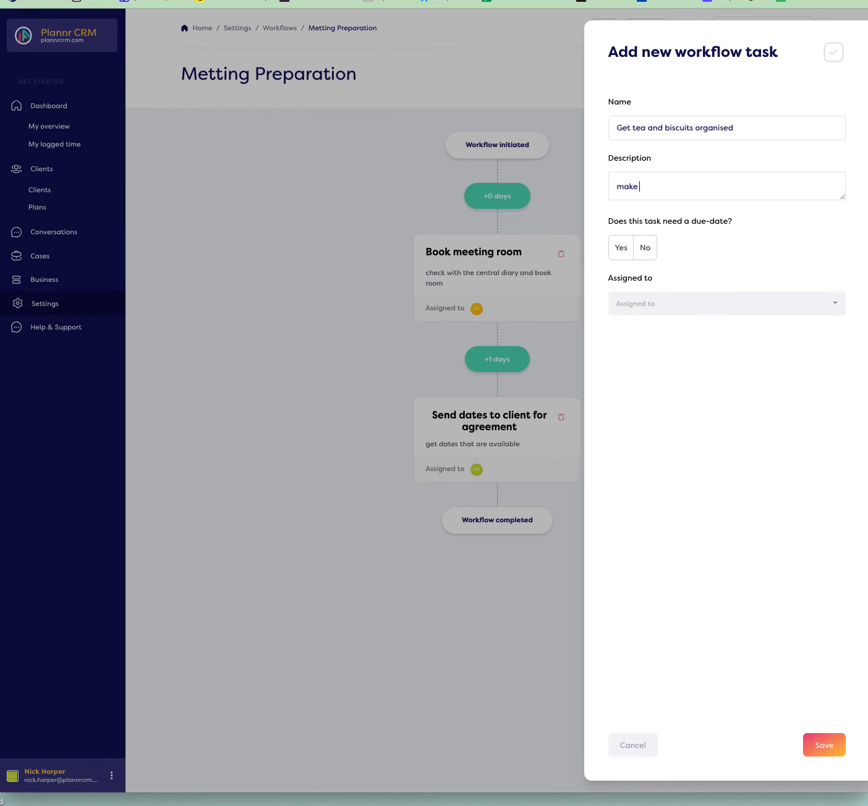
type(" sure they are waht the clients like")
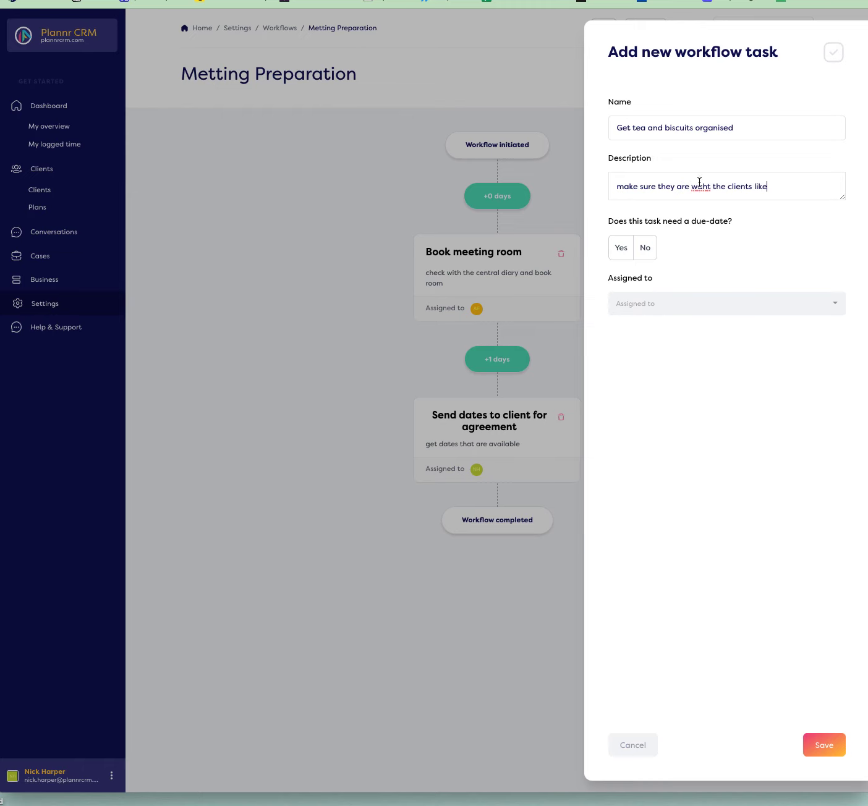
Set the tea and biscuits task to need no due date and correct "waht" to "what" in its description
left_click(667, 302)
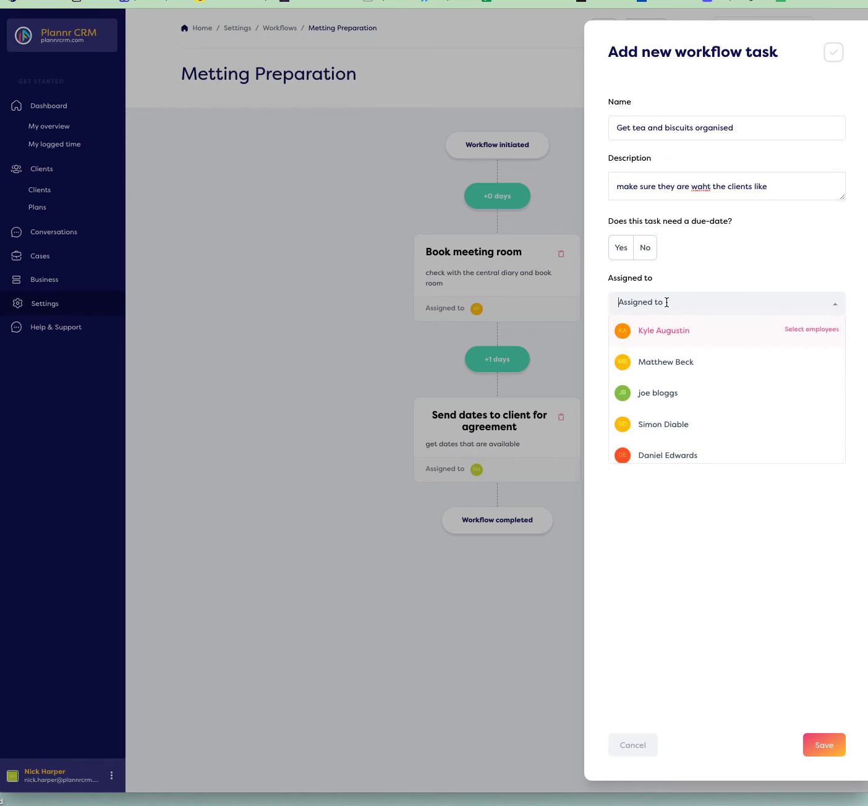
left_click(645, 248)
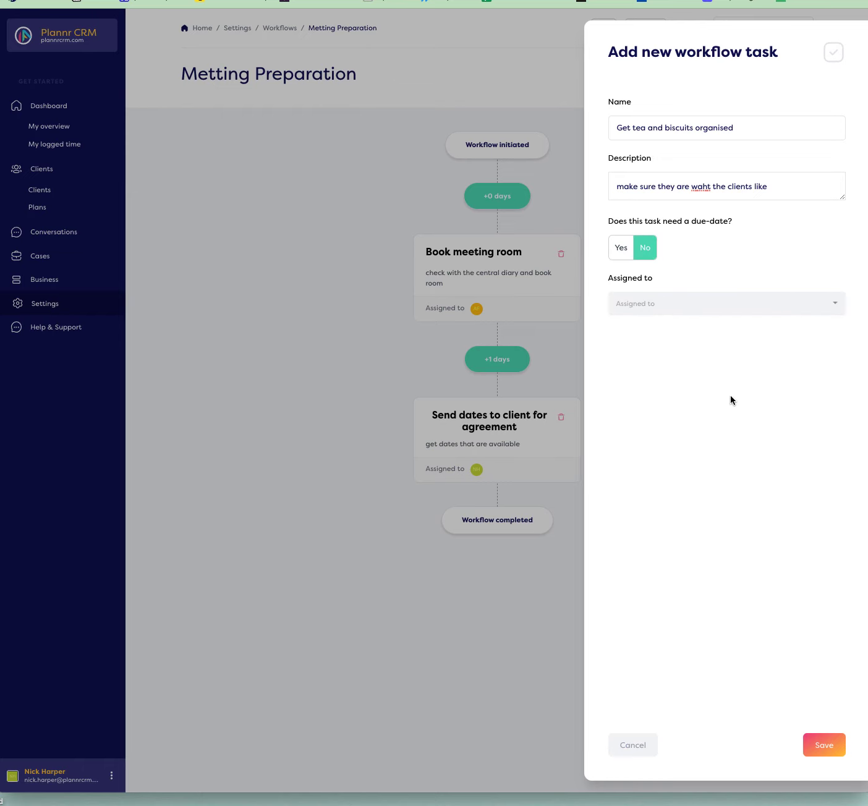
left_click(679, 303)
scroll(712, 421, "down", 3)
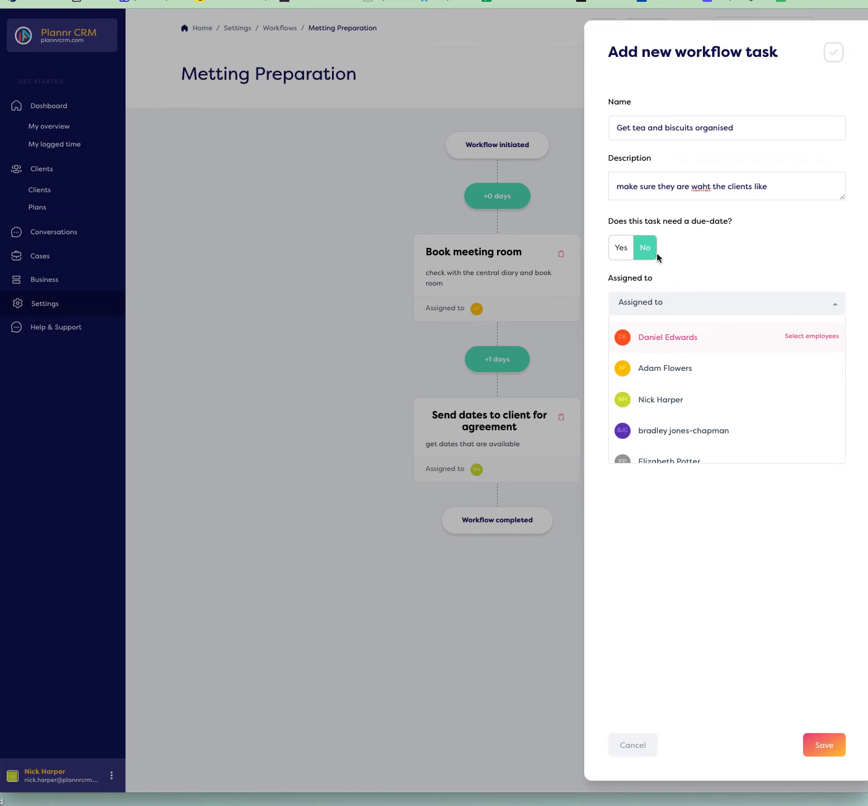
left_click(702, 187)
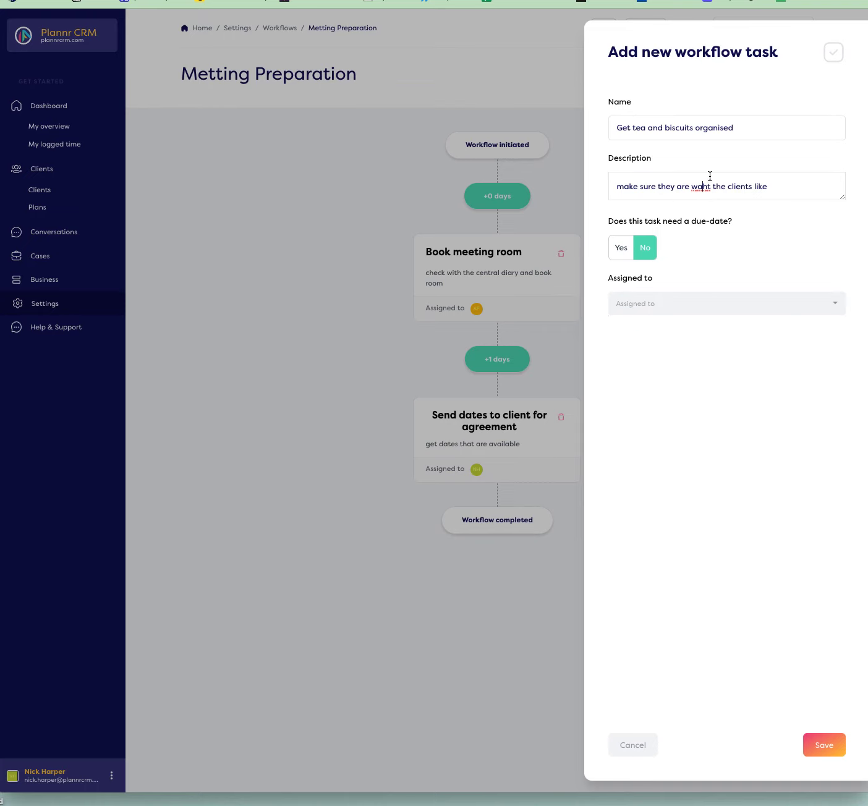
key("BackSpace")
key("Right")
type("a")
Assign the tea and biscuits task to the employee listed just before the signed-in one and save it
left_click(735, 306)
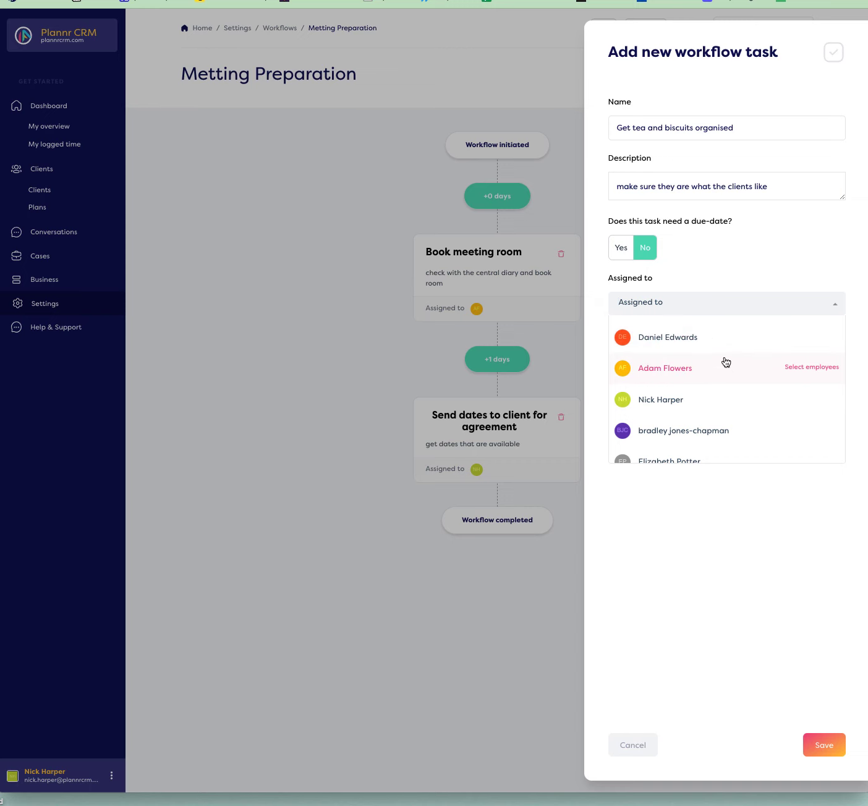
scroll(723, 353, "down", 3)
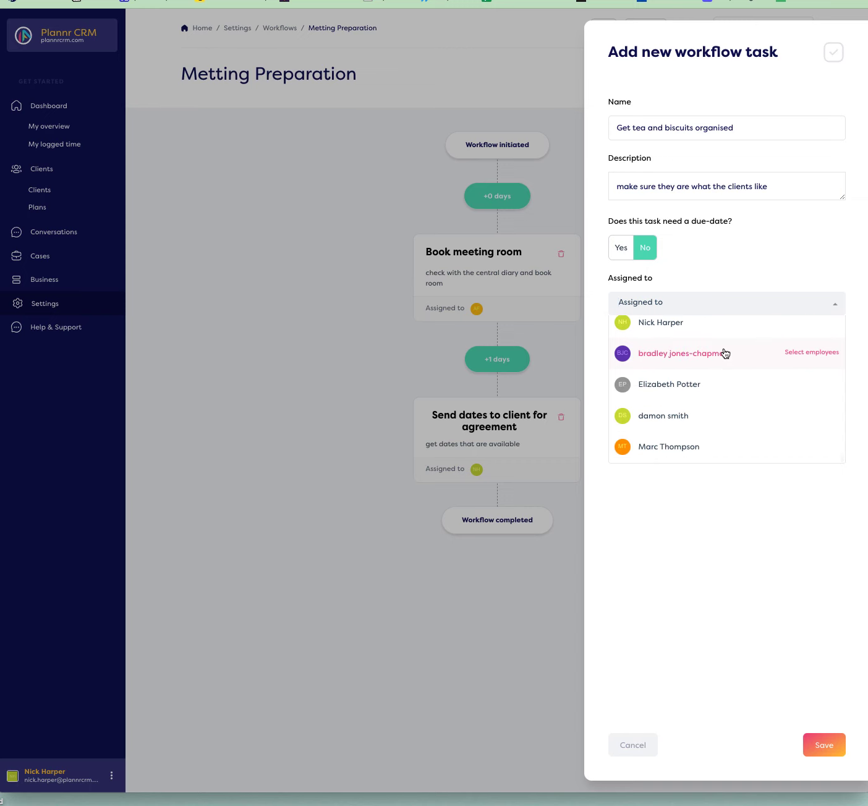
scroll(723, 353, "up", 4)
left_click(694, 394)
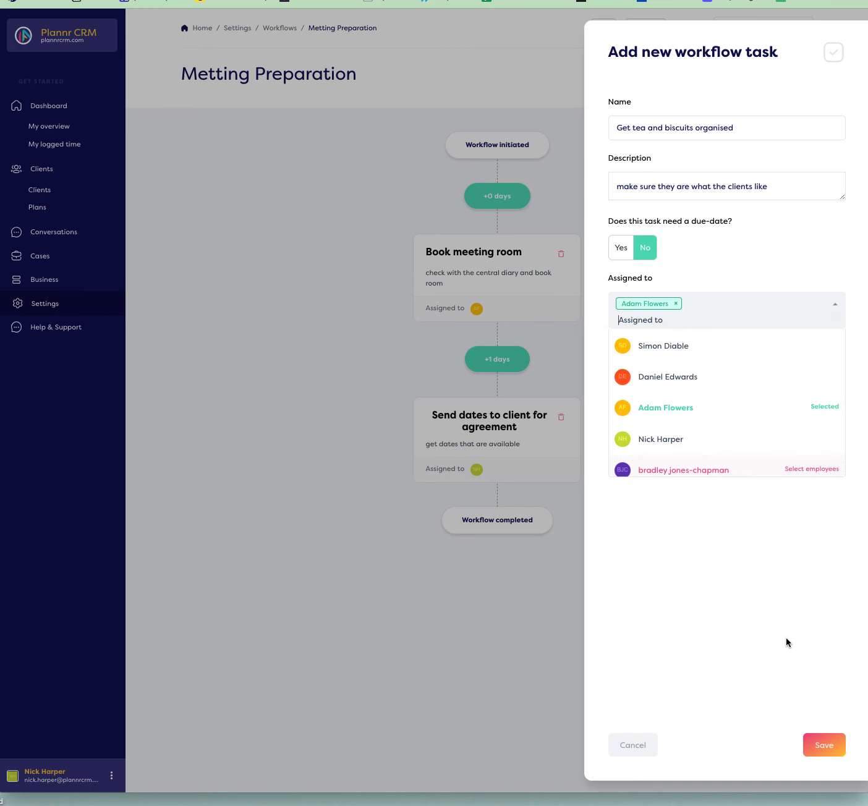
left_click(838, 754)
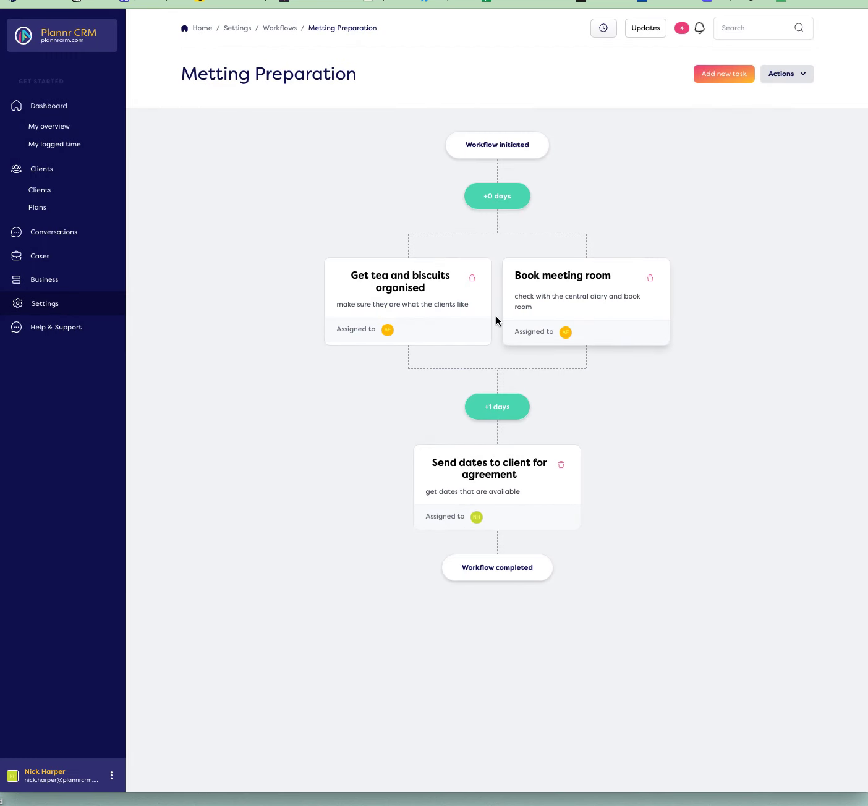
Start a fourth workflow task named "get the client report from system and read and make notes"
left_click(733, 76)
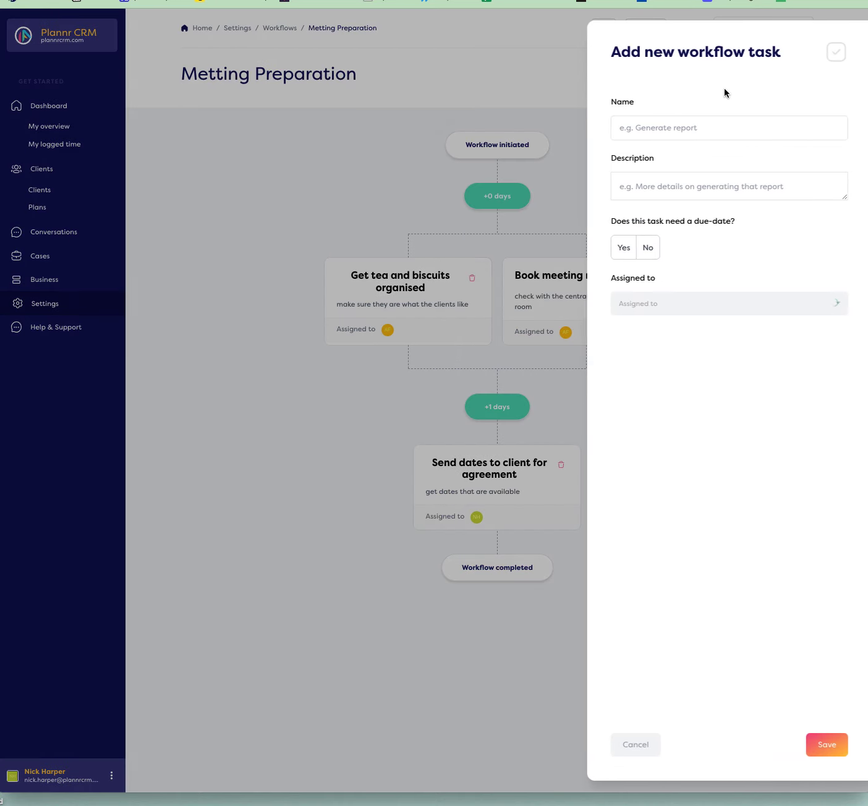
left_click(701, 129)
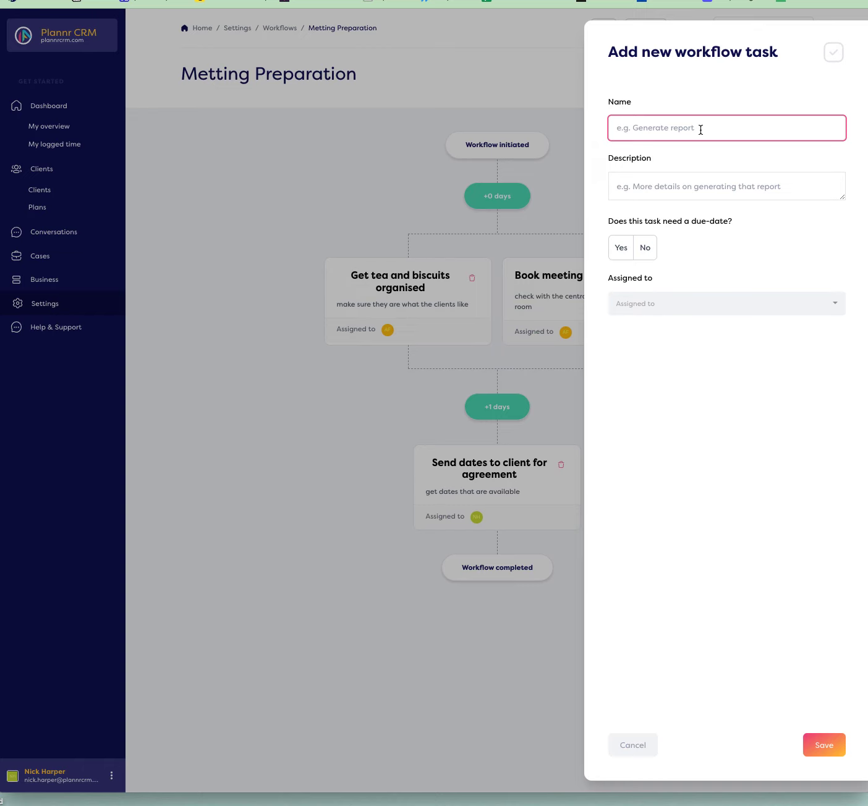
type("get the client rep[o")
key("BackSpace")
key("BackSpace")
type("ort from system and read and make notes")
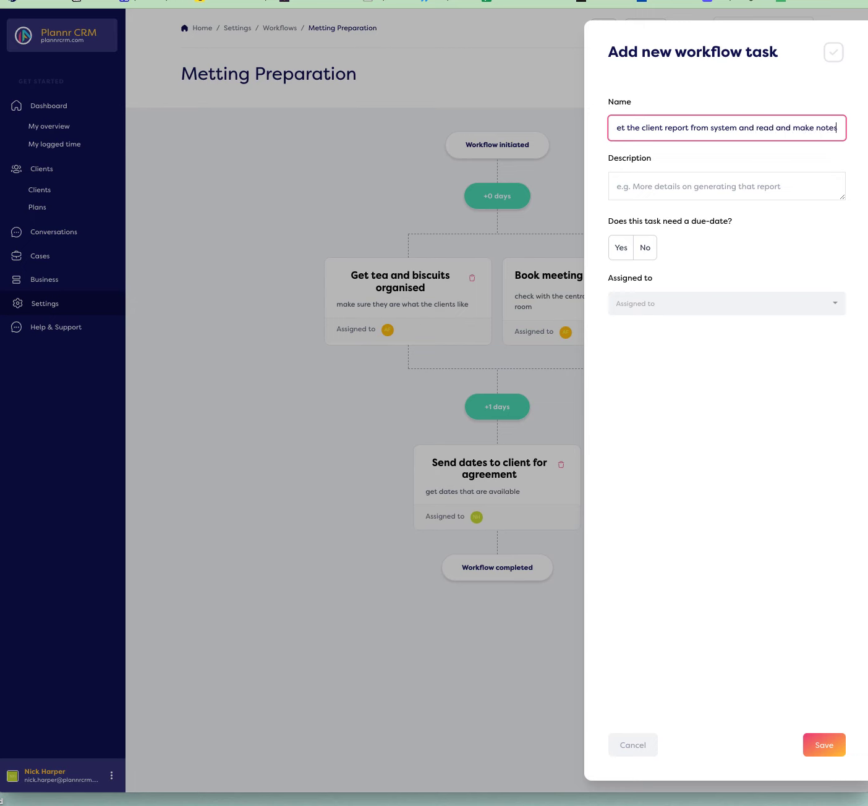
Describe the client report task as "need to esnure we have all issues dealt with" and correct "esnure" to "ensure"
left_click(673, 193)
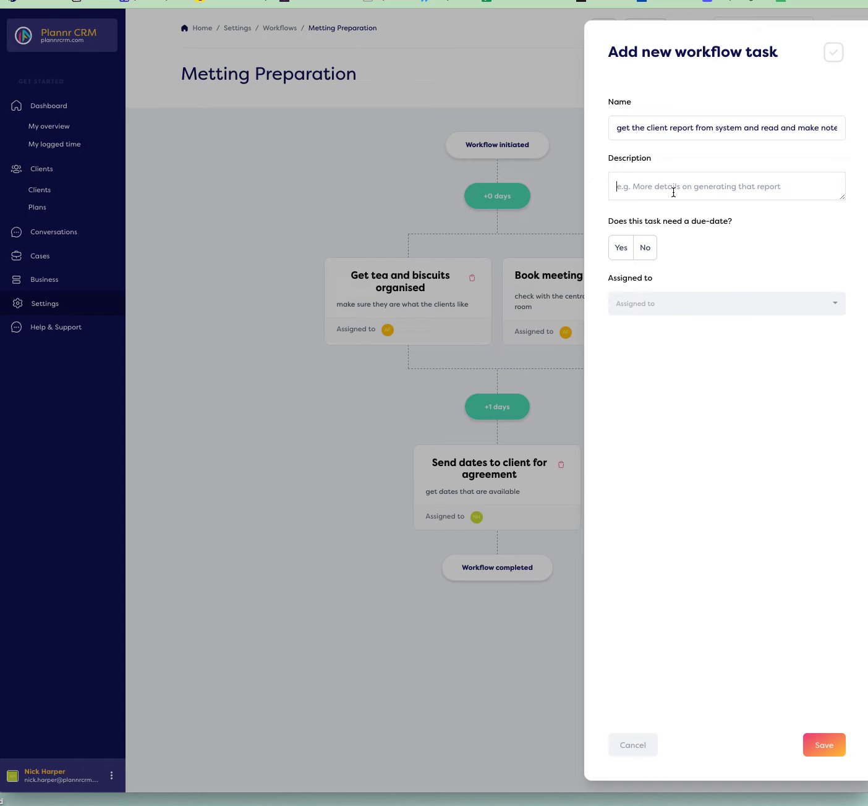
type("need to esnure we have a")
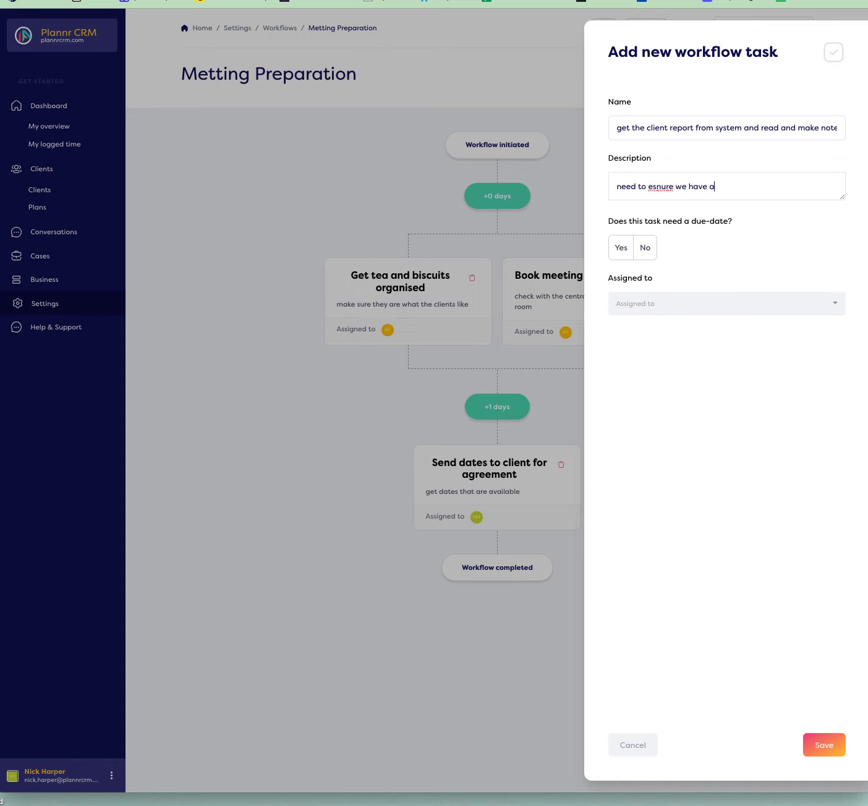
type("ll issues dealt with")
right_click(657, 186)
left_click(687, 187)
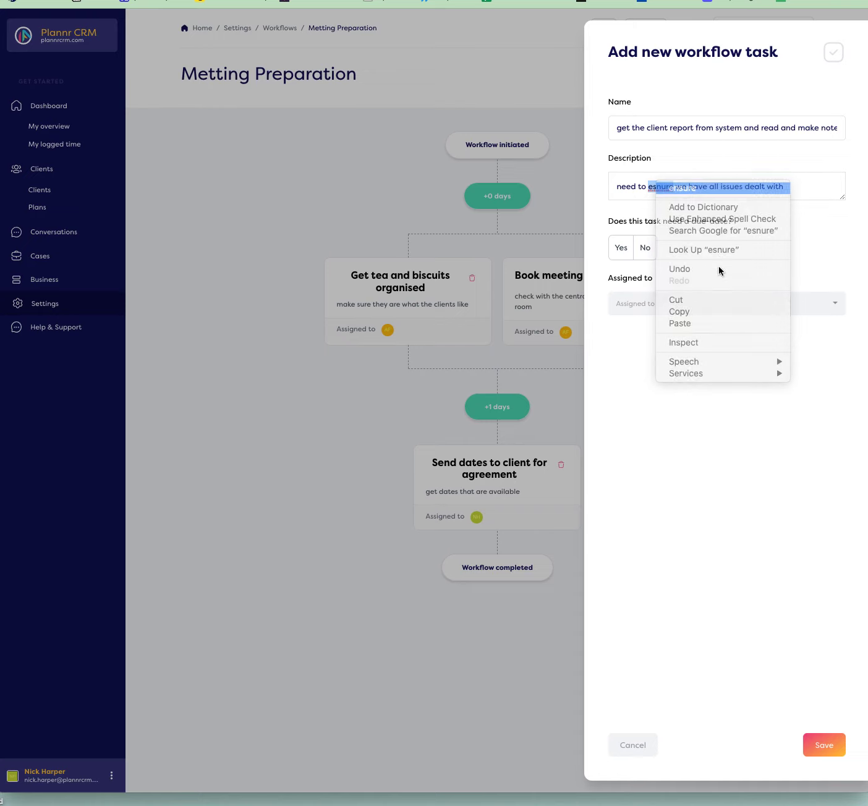
Set the client report task to need no due date, and save it assigned to the signed-in employee
left_click(647, 251)
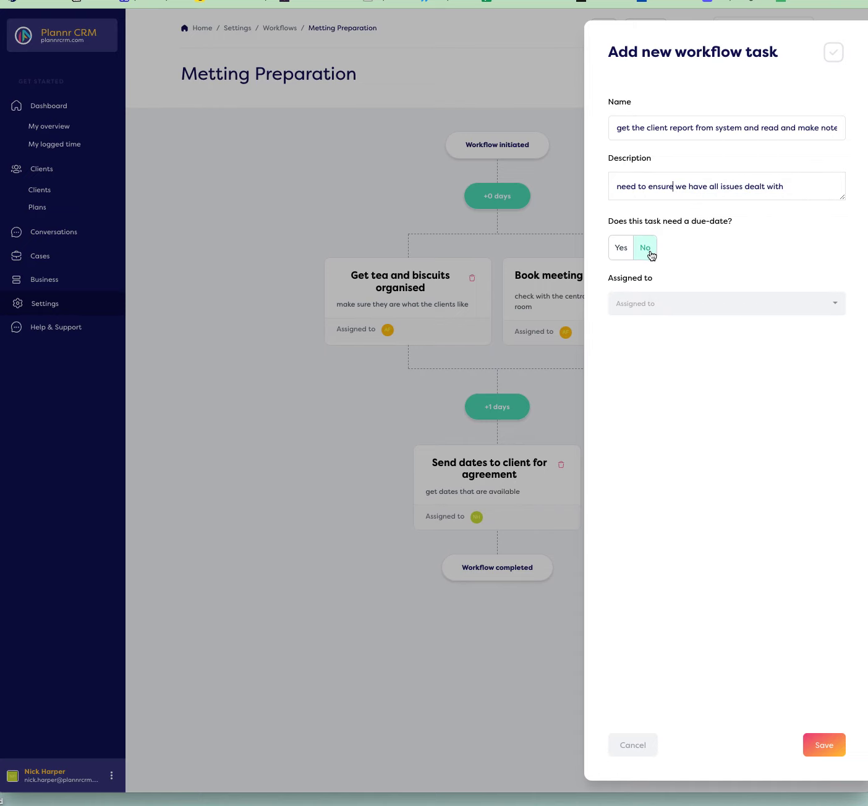
left_click(699, 304)
scroll(716, 421, "down", 2)
scroll(716, 418, "down", 2)
scroll(713, 416, "up", 1)
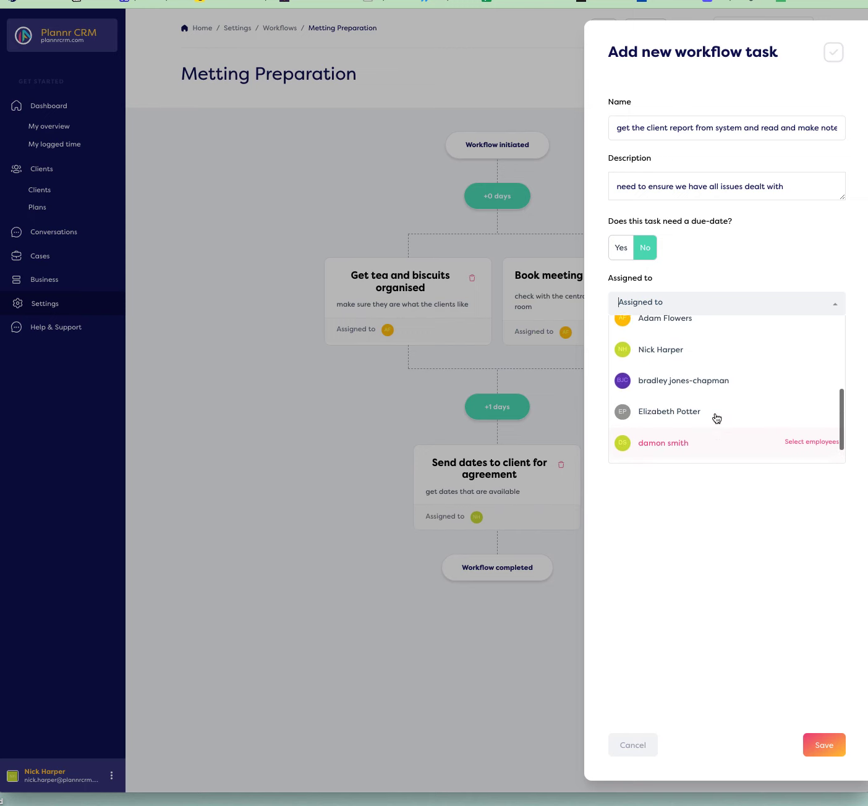
left_click(712, 369)
left_click(826, 745)
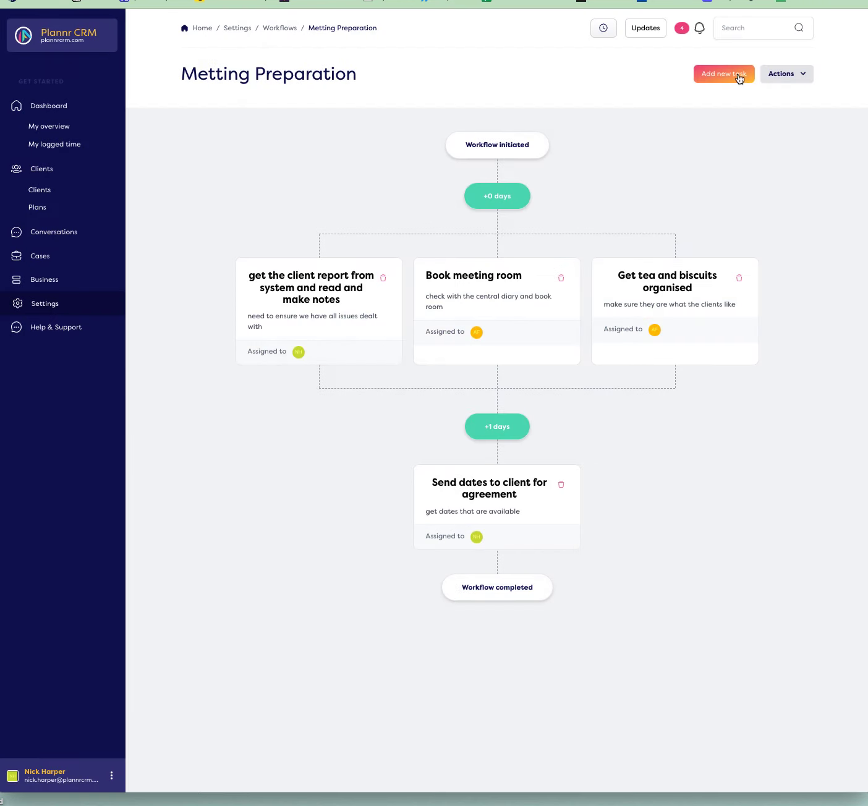
Start a fifth task named "send meeting report to client" with the description "fill in the report template"
left_click(738, 73)
left_click(678, 128)
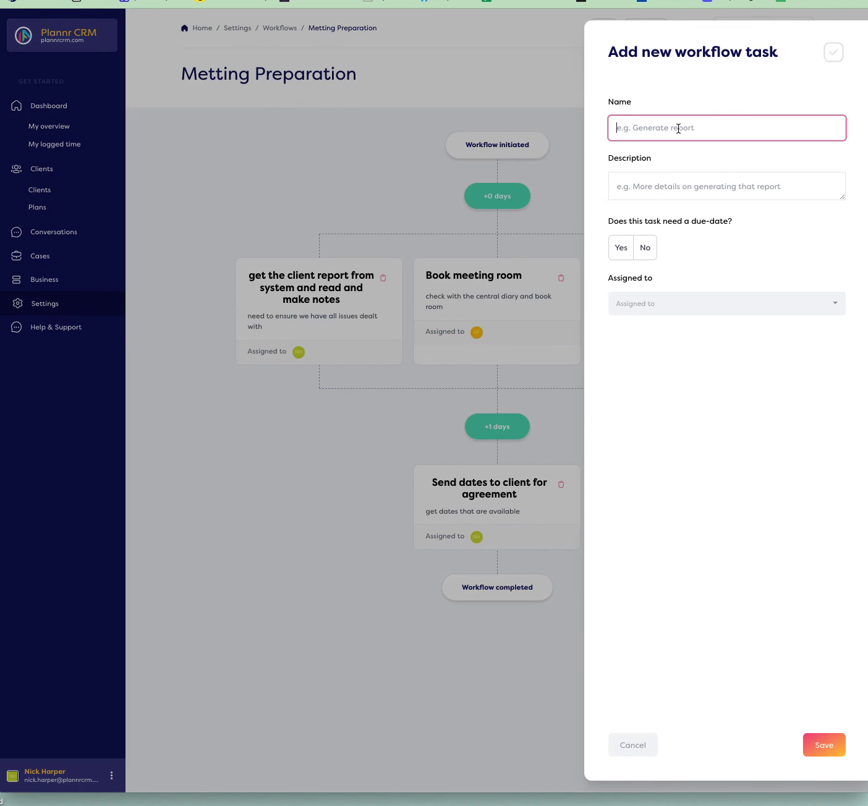
type("send meeting report to clien")
type("t")
left_click(700, 182)
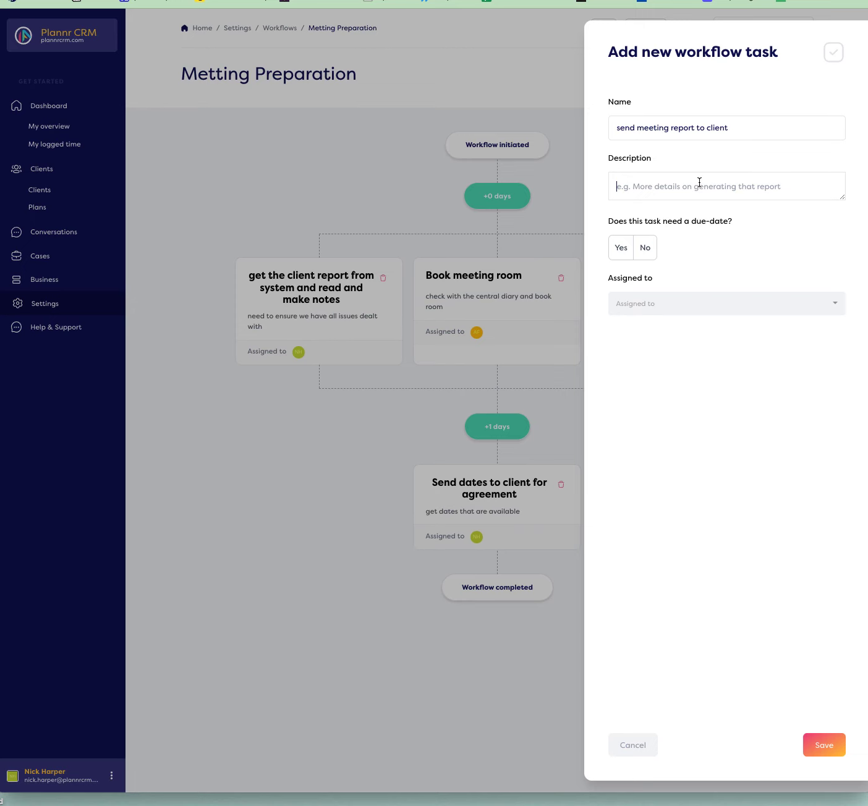
type("fill in the report template")
Set the meeting report task to need no due date, and save it assigned to the signed-in employee
left_click(638, 250)
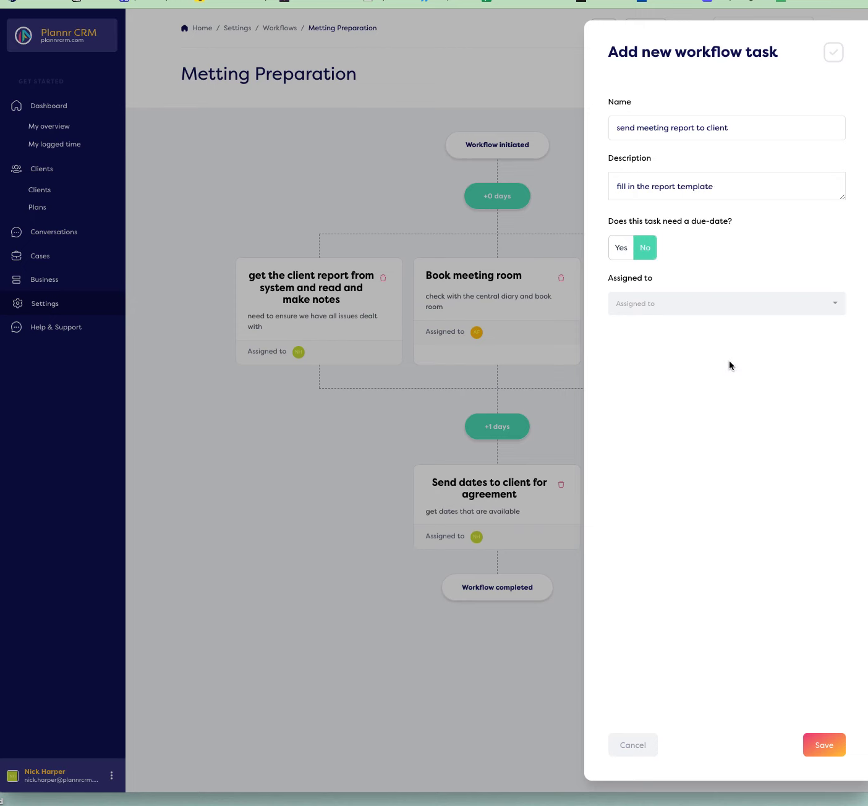
left_click(748, 306)
scroll(727, 431, "down", 3)
scroll(726, 431, "up", 1)
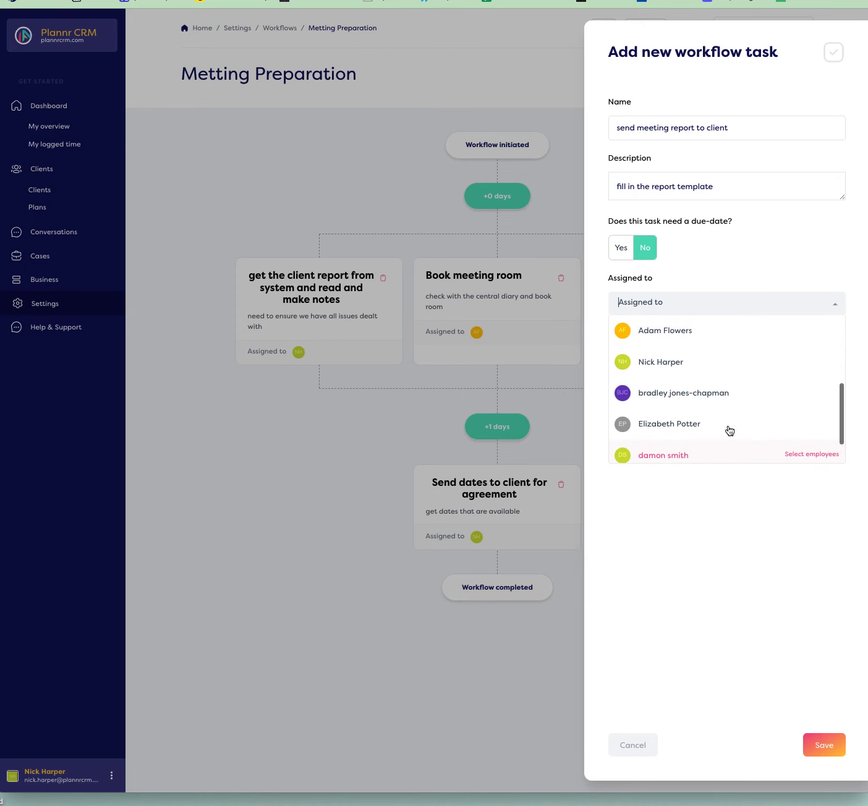
left_click(707, 366)
left_click(822, 744)
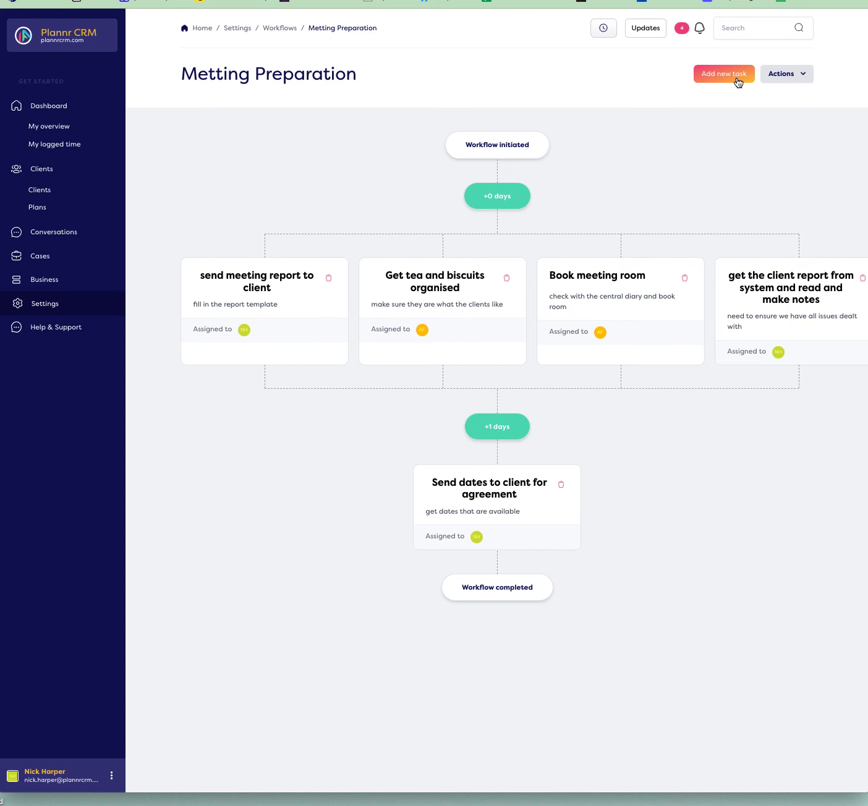
Start a sixth task named "send satisfaction from to client", fixing the spelling of "satisfaction", with the description "customer survey"
left_click(738, 75)
left_click(711, 123)
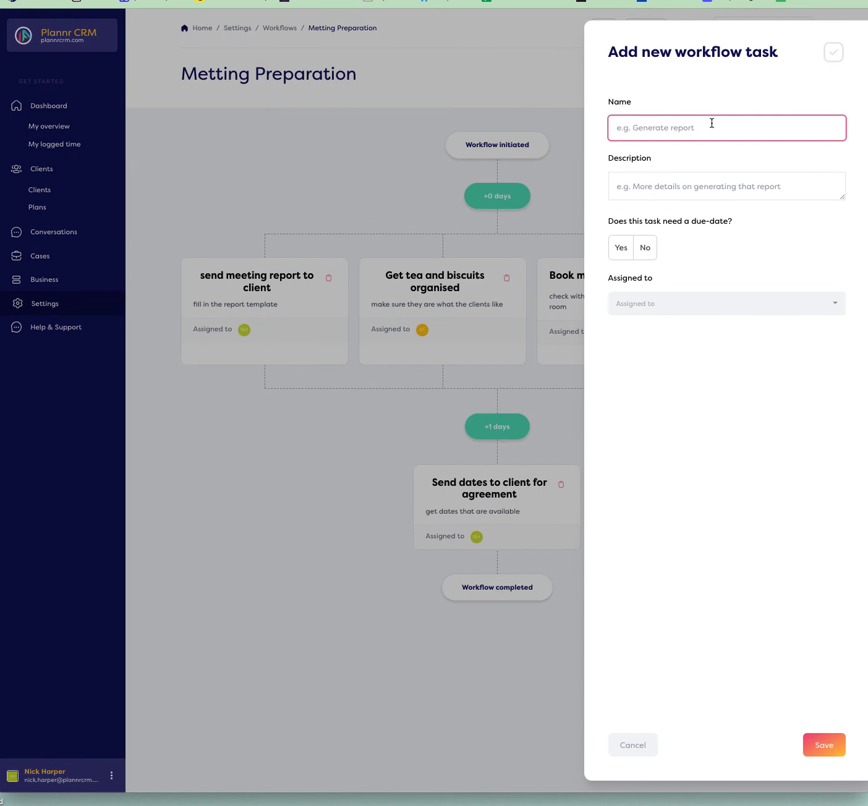
type("send satisifaction from to client")
right_click(660, 128)
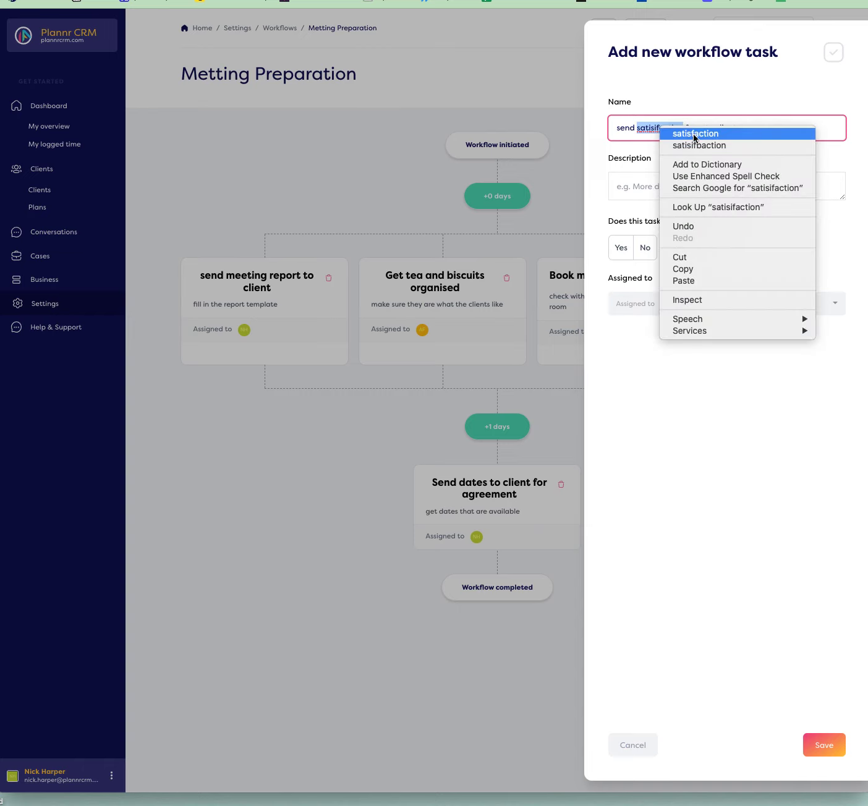
left_click(695, 134)
left_click(650, 183)
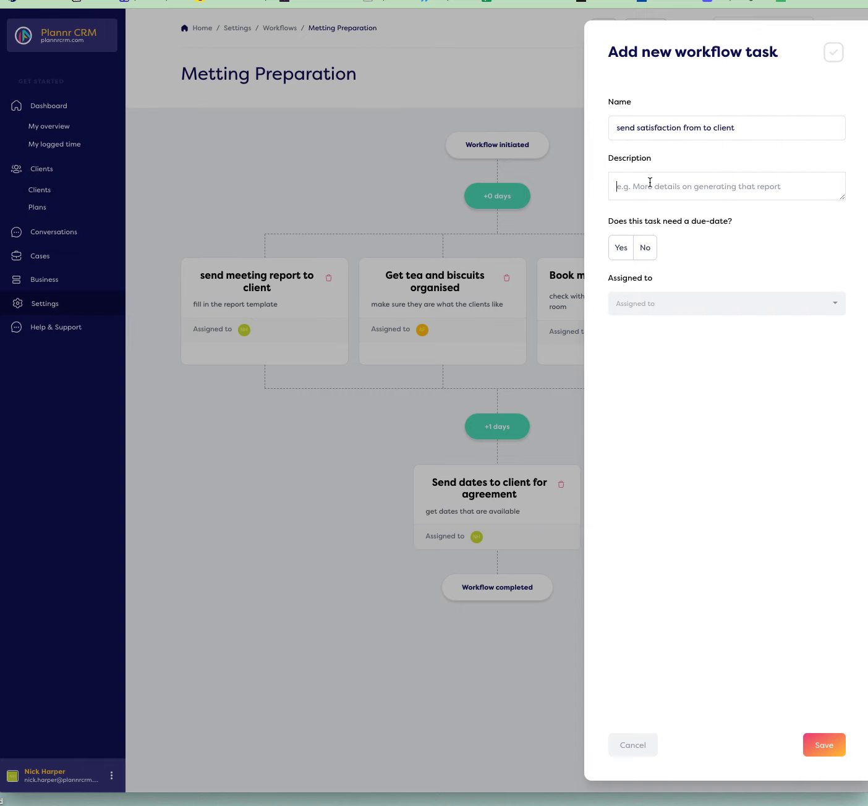
type("customer survey")
Set the satisfaction task to need no due date, and save it assigned to the second employee in the list
left_click(648, 255)
left_click(699, 298)
scroll(714, 426, "down", 2)
scroll(715, 480, "up", 2)
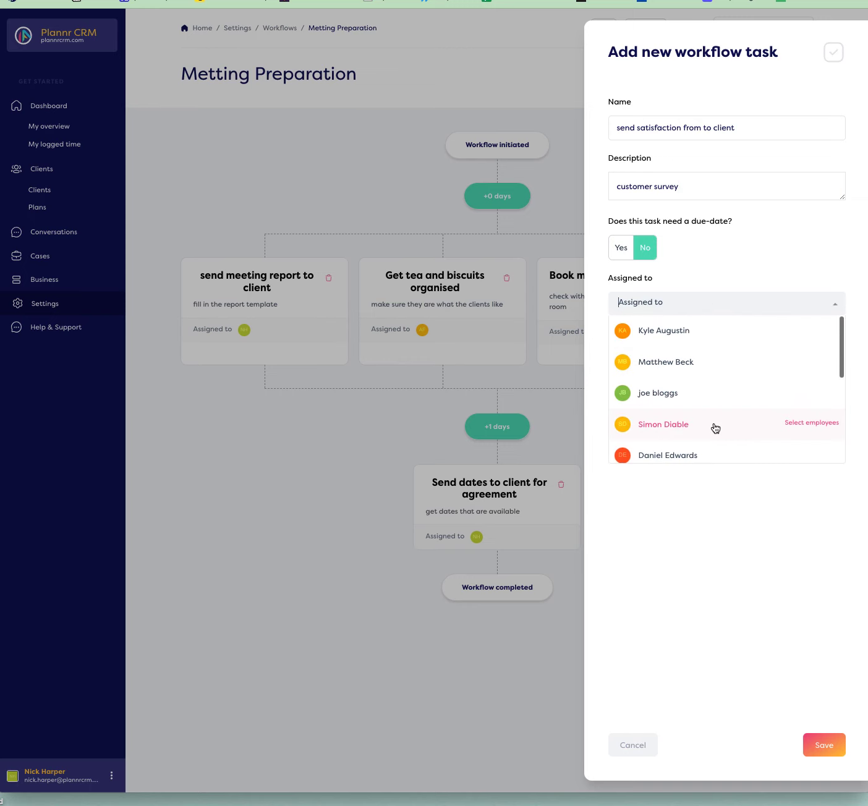
left_click(709, 378)
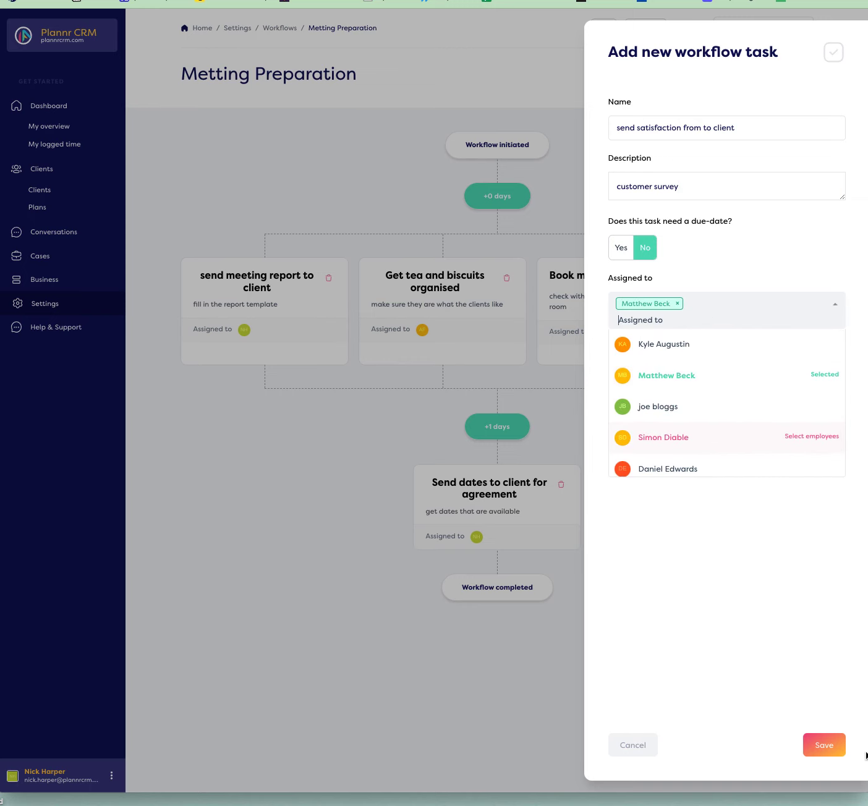
left_click(826, 745)
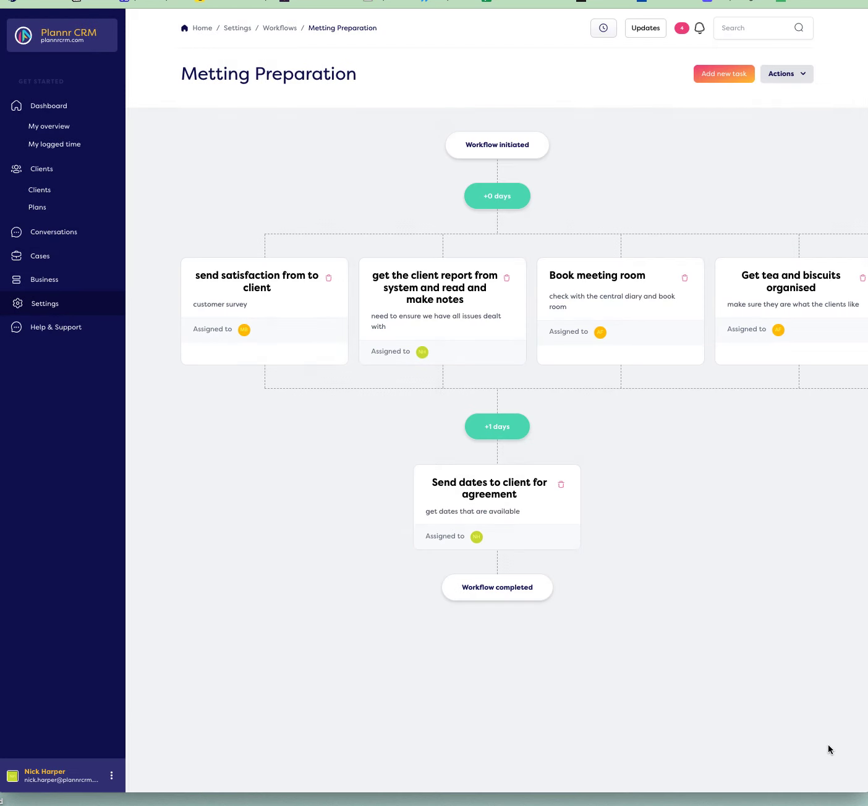